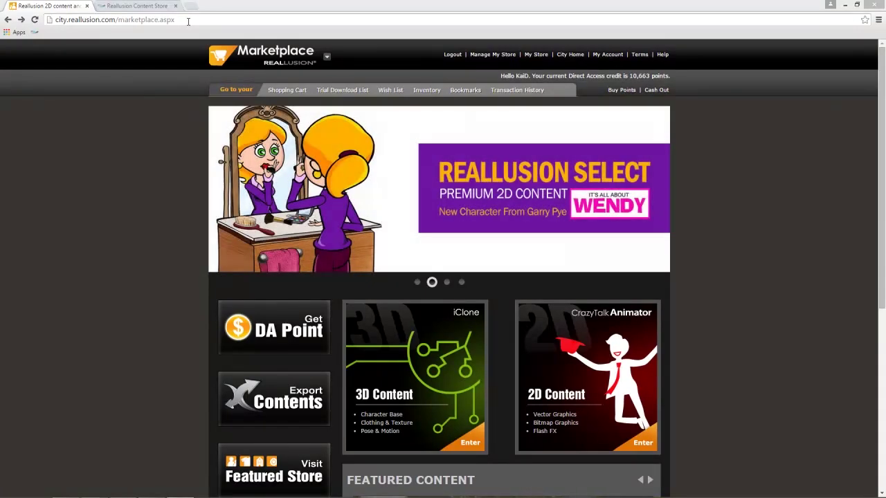
Focus the browser and enter the Marketplace's iClone 3D Content section
{"action": "left_click", "coordinate": [437, 353]}
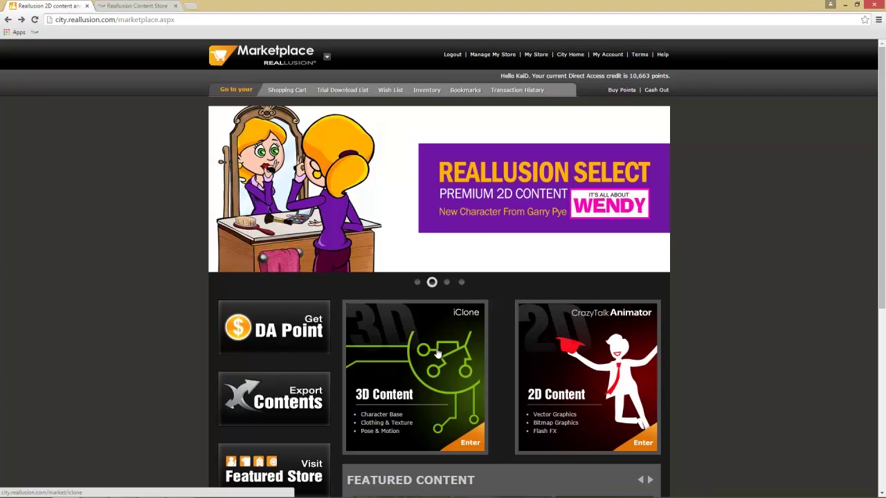
{"action": "left_click", "coordinate": [410, 349]}
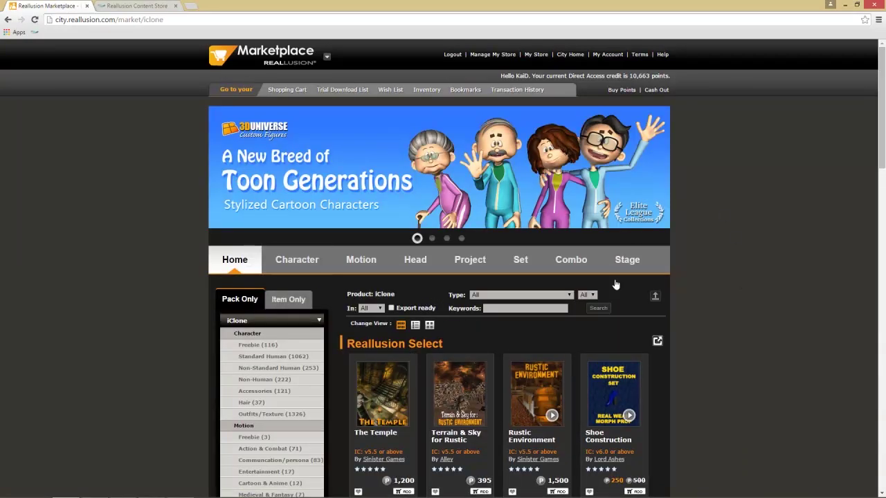
Cycle the banner carousel through the Channel Cat and Dreamscape Studios slides
{"action": "left_click", "coordinate": [432, 238]}
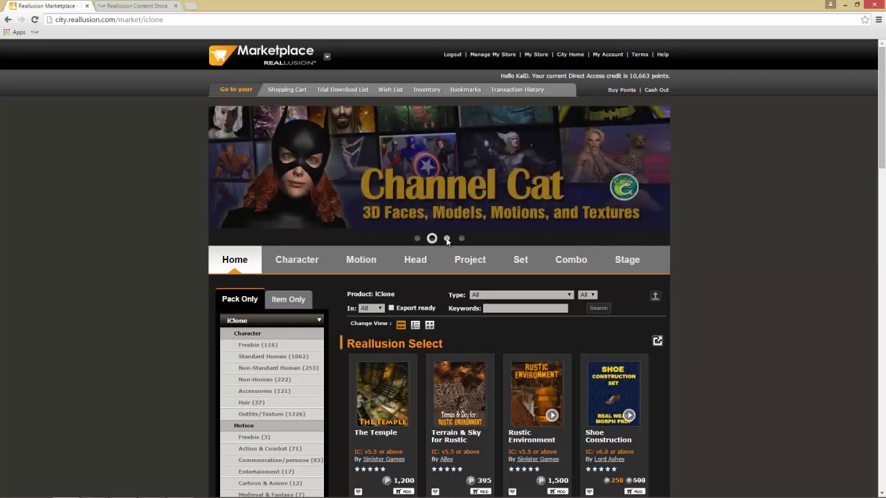
{"action": "left_click", "coordinate": [447, 238]}
{"action": "left_click", "coordinate": [461, 238]}
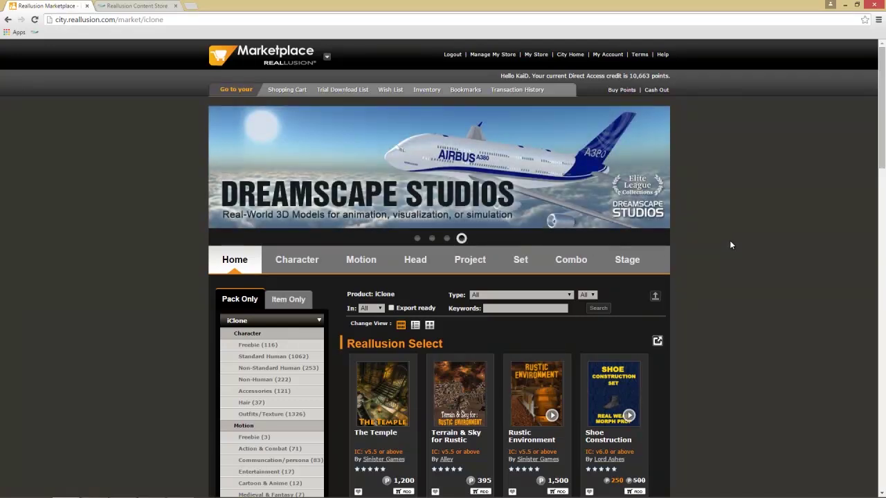
Browse Reallusion Select, Top Paid, Top Free and What's New, then open The Temple
{"action": "scroll", "coordinate": [730, 241], "scroll_direction": "down", "scroll_amount": 3}
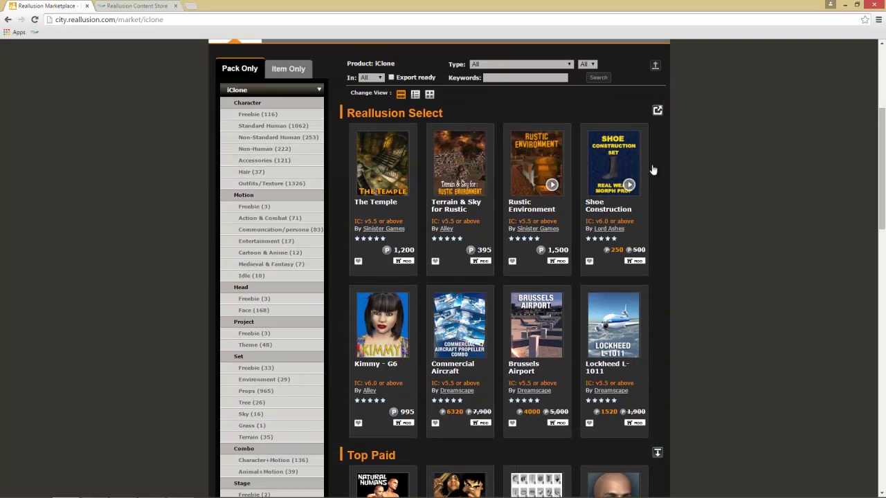
{"action": "scroll", "coordinate": [699, 242], "scroll_direction": "down", "scroll_amount": 1}
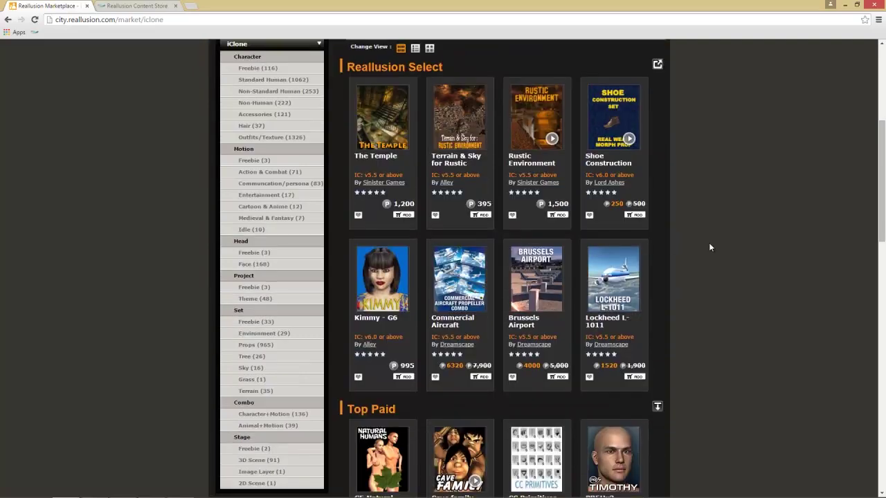
{"action": "scroll", "coordinate": [709, 243], "scroll_direction": "down", "scroll_amount": 8}
{"action": "scroll", "coordinate": [709, 243], "scroll_direction": "up", "scroll_amount": 1}
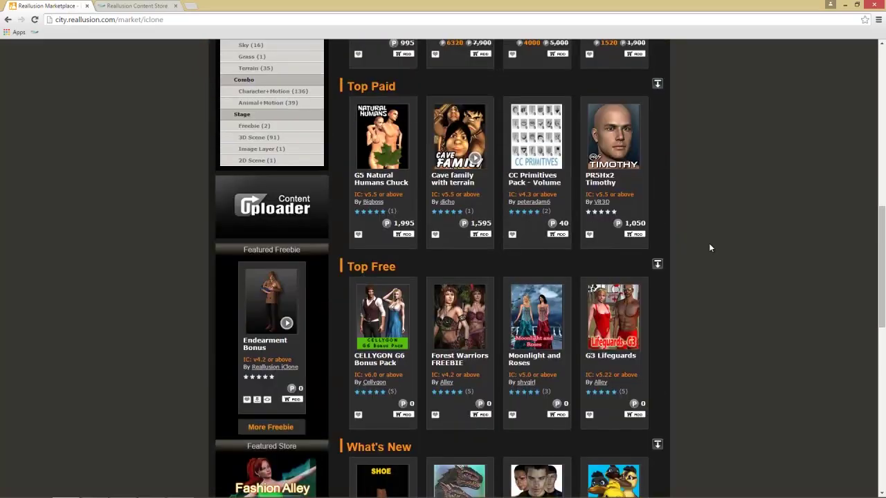
{"action": "scroll", "coordinate": [709, 244], "scroll_direction": "down", "scroll_amount": 13}
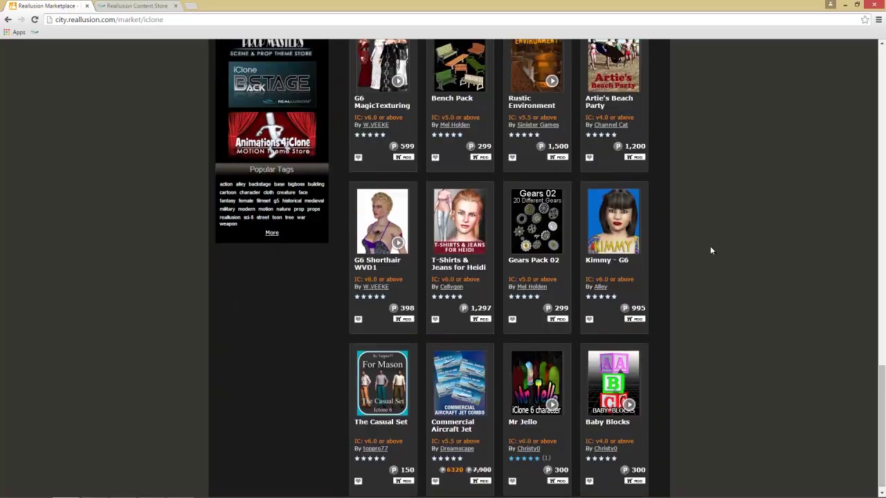
{"action": "scroll", "coordinate": [710, 245], "scroll_direction": "up", "scroll_amount": 4}
{"action": "scroll", "coordinate": [692, 259], "scroll_direction": "up", "scroll_amount": 3}
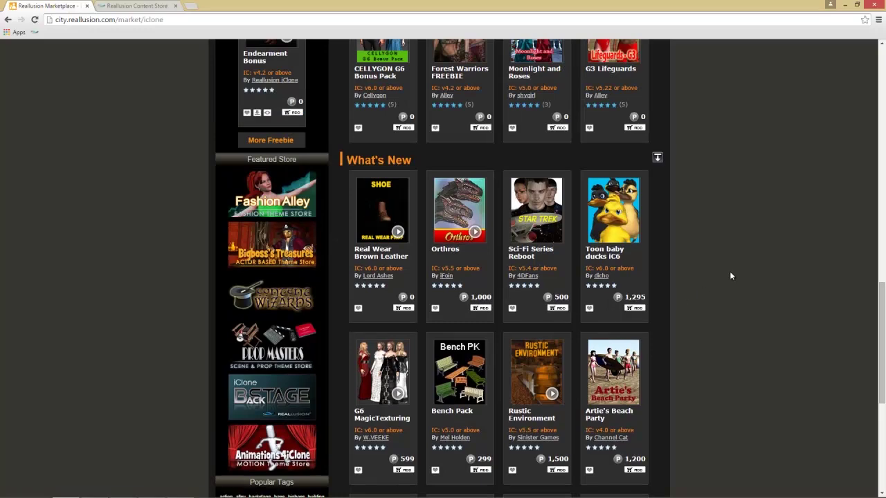
{"action": "scroll", "coordinate": [731, 282], "scroll_direction": "up", "scroll_amount": 5}
{"action": "scroll", "coordinate": [684, 325], "scroll_direction": "down", "scroll_amount": 2}
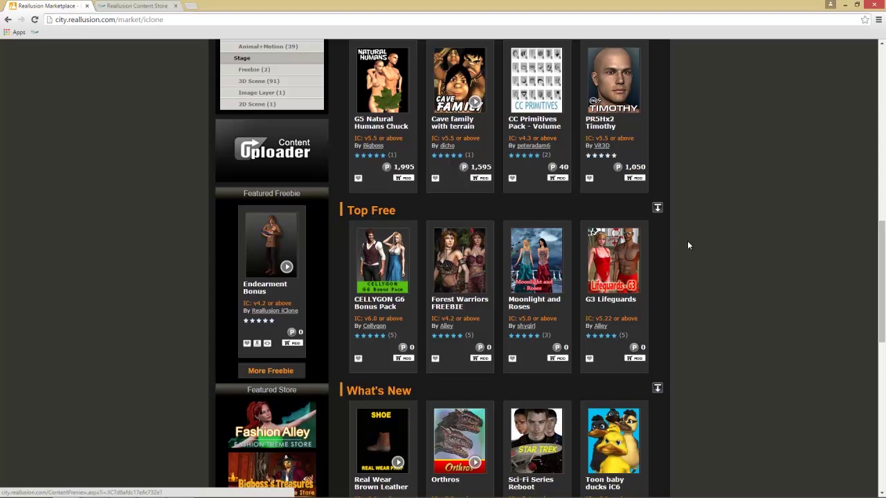
{"action": "scroll", "coordinate": [742, 233], "scroll_direction": "up", "scroll_amount": 7}
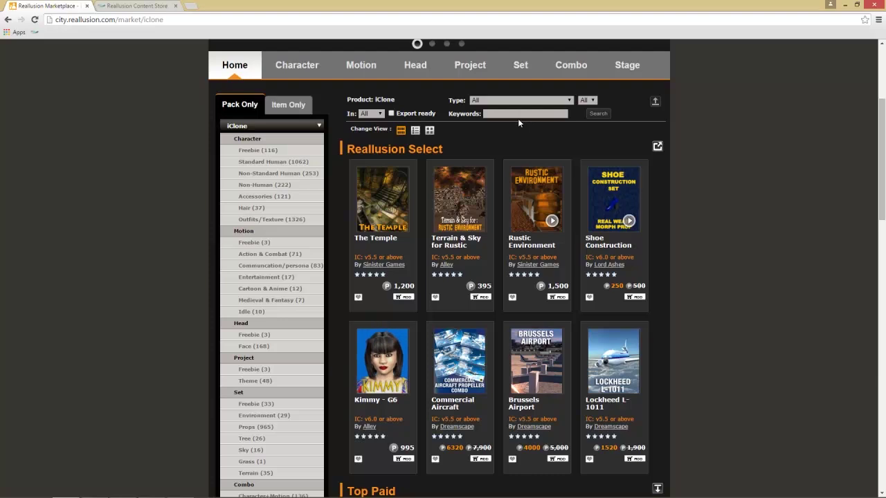
{"action": "left_click", "coordinate": [382, 201]}
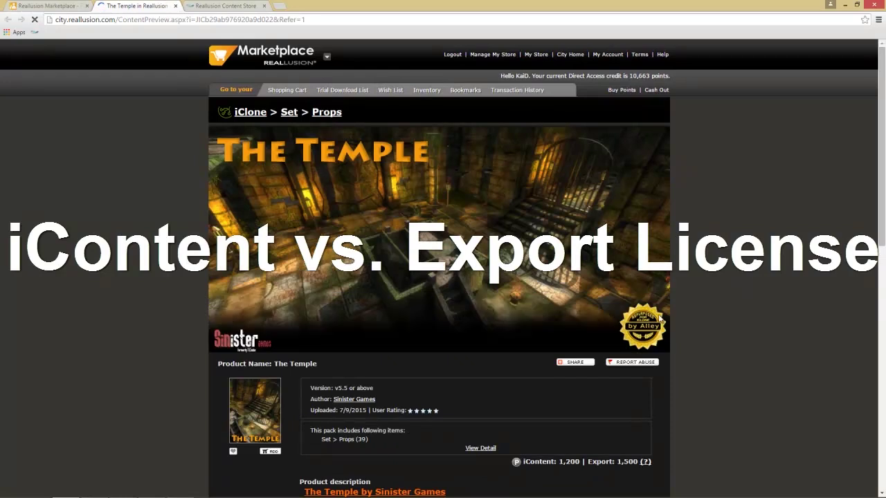
{"action": "scroll", "coordinate": [698, 290], "scroll_direction": "down", "scroll_amount": 2}
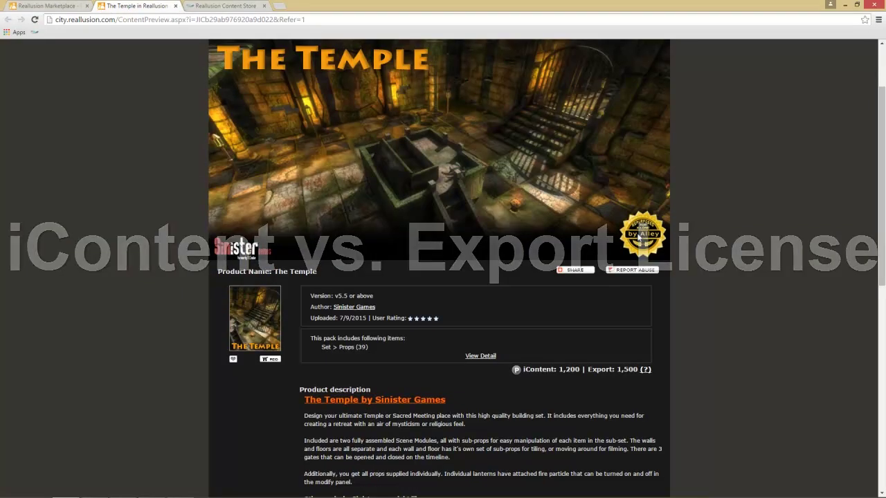
{"action": "scroll", "coordinate": [713, 281], "scroll_direction": "down", "scroll_amount": 2}
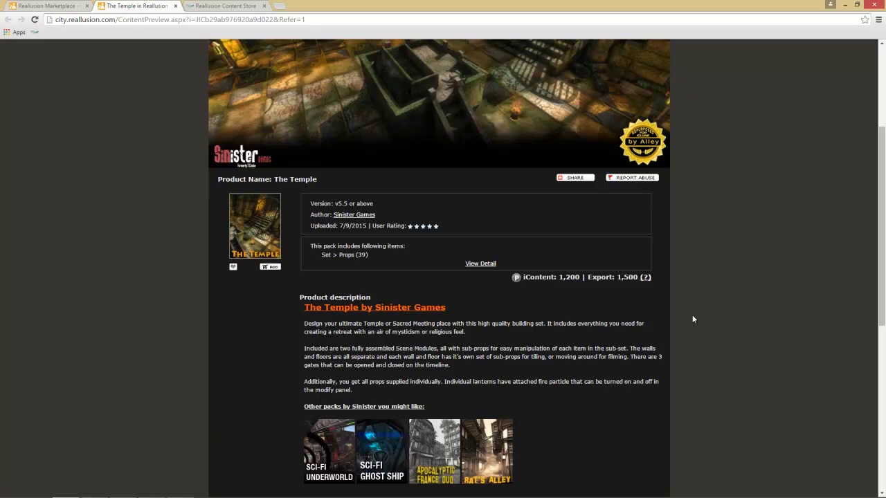
Add The Temple to the wish list and cart, then go to Checkout
{"action": "scroll", "coordinate": [692, 319], "scroll_direction": "down", "scroll_amount": 1}
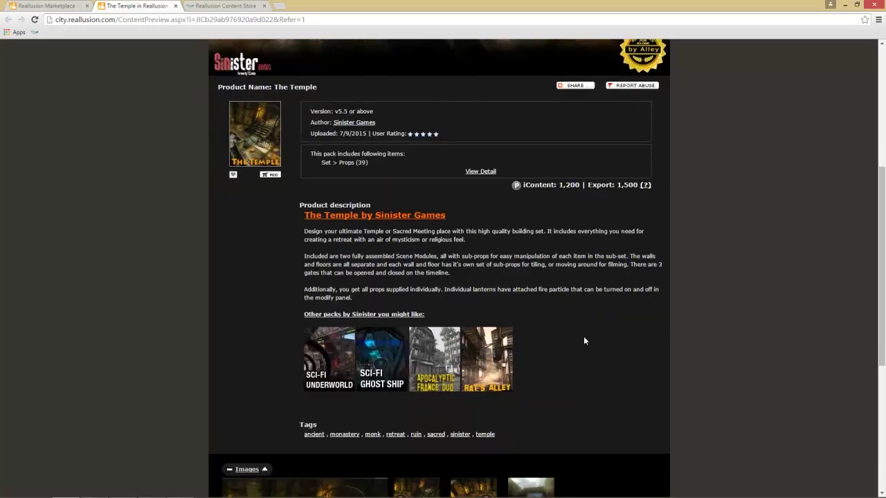
{"action": "scroll", "coordinate": [622, 325], "scroll_direction": "down", "scroll_amount": 2}
{"action": "scroll", "coordinate": [671, 314], "scroll_direction": "up", "scroll_amount": 1}
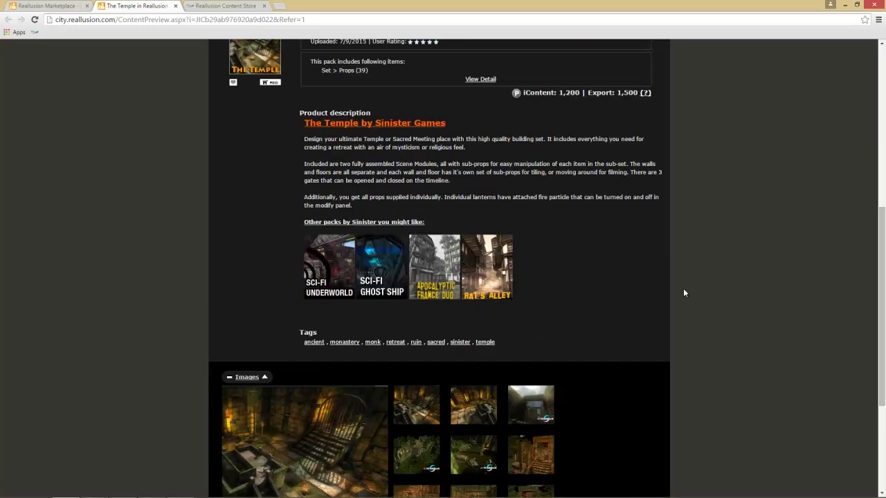
{"action": "scroll", "coordinate": [683, 293], "scroll_direction": "up", "scroll_amount": 2}
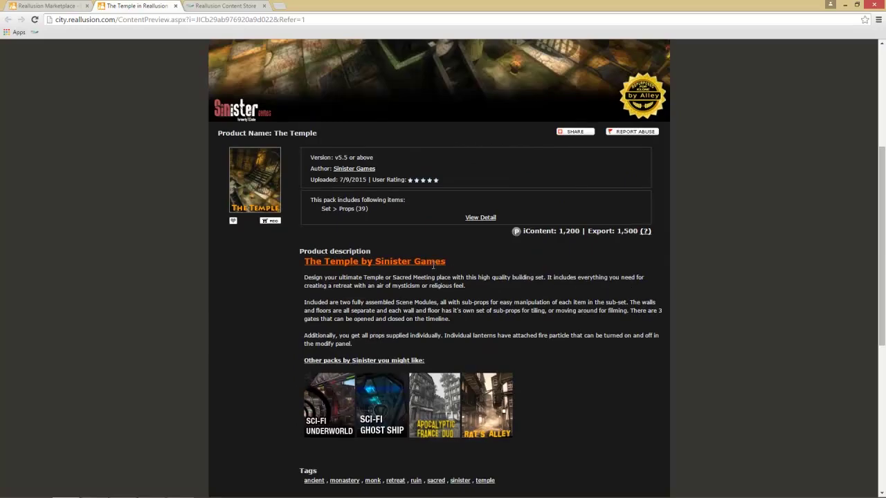
{"action": "scroll", "coordinate": [392, 267], "scroll_direction": "up", "scroll_amount": 1}
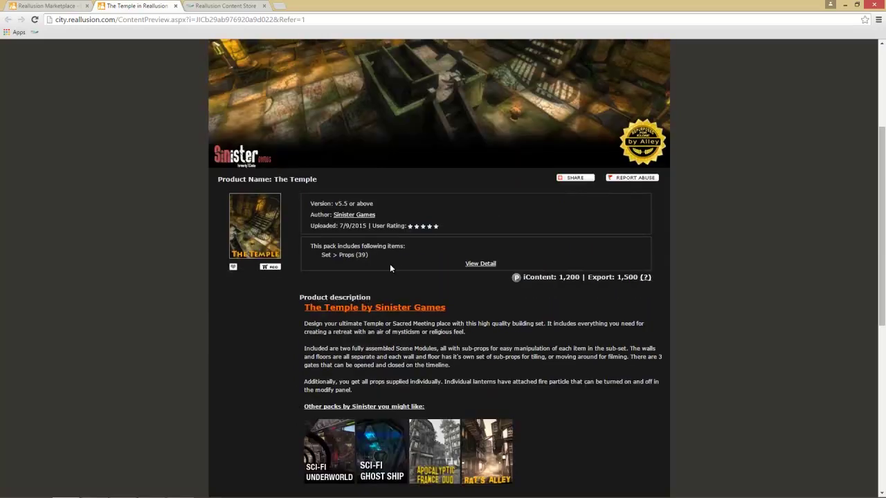
{"action": "left_click", "coordinate": [233, 269]}
{"action": "left_click", "coordinate": [272, 269]}
{"action": "left_click", "coordinate": [262, 274]}
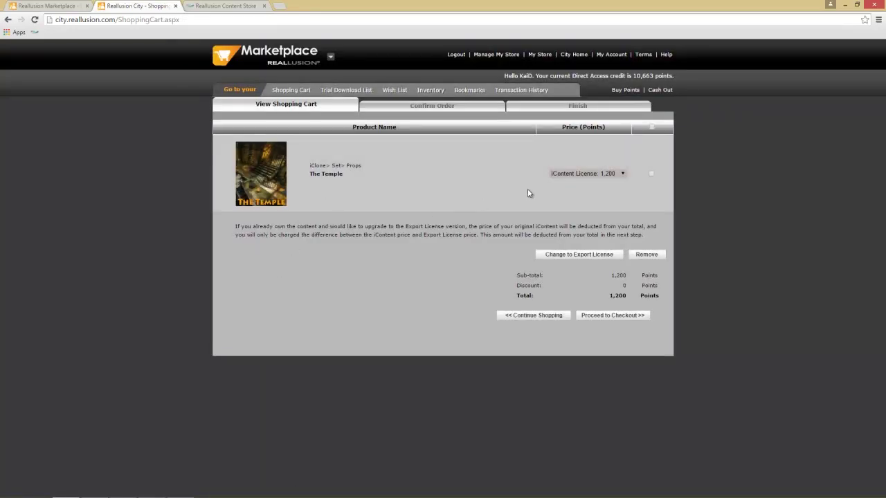
Keep The Temple on iContent license, then visit Trial Download List, Cart, Wish List, Inventory
{"action": "left_click", "coordinate": [606, 177]}
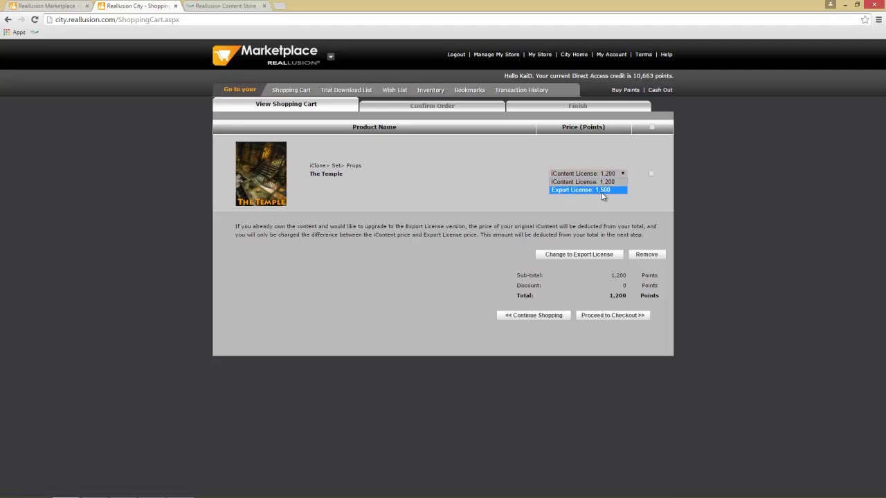
{"action": "left_click", "coordinate": [511, 168]}
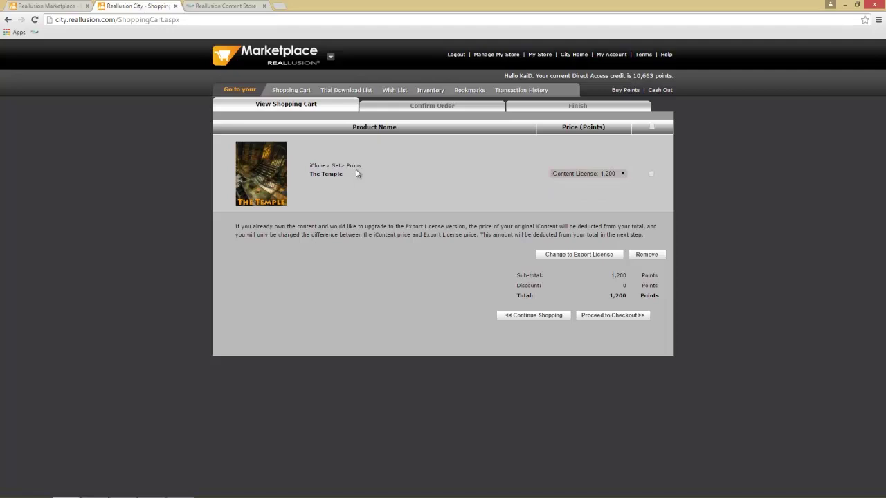
{"action": "left_click", "coordinate": [355, 91]}
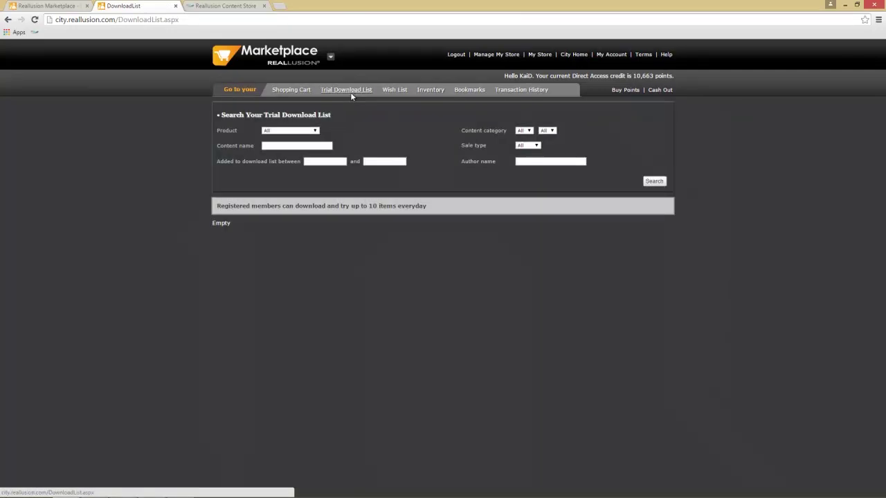
{"action": "left_click", "coordinate": [291, 92]}
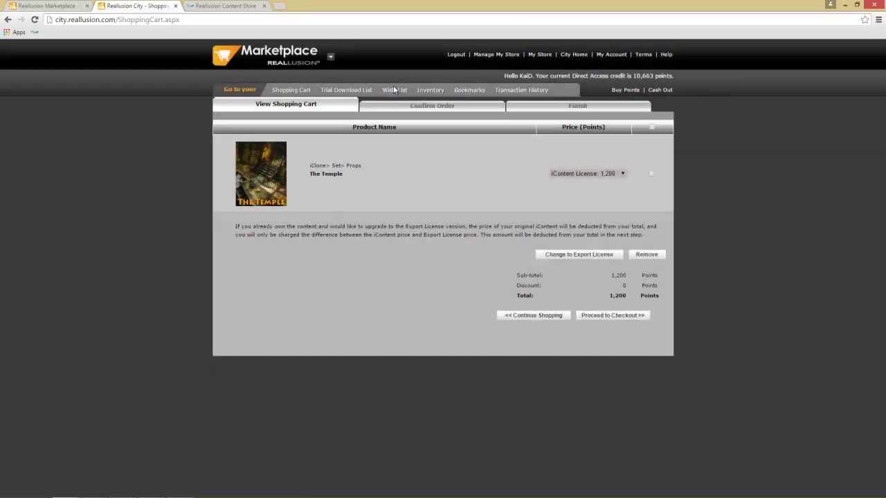
{"action": "left_click", "coordinate": [395, 90]}
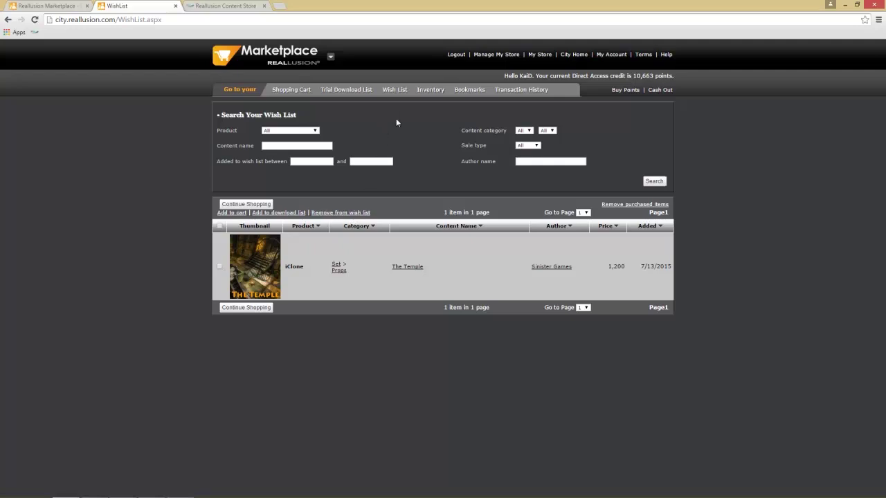
{"action": "left_click", "coordinate": [427, 91]}
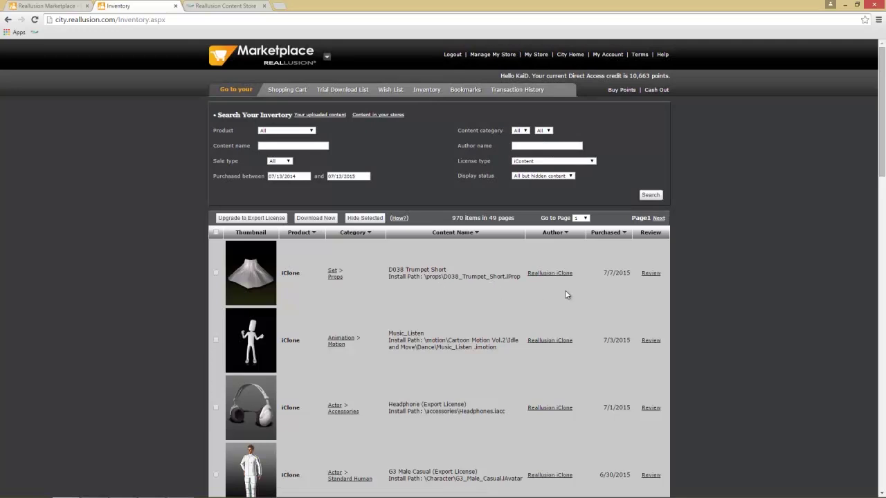
Scroll the Inventory, then go back four pages to The Temple's product page
{"action": "scroll", "coordinate": [497, 298], "scroll_direction": "down", "scroll_amount": 1}
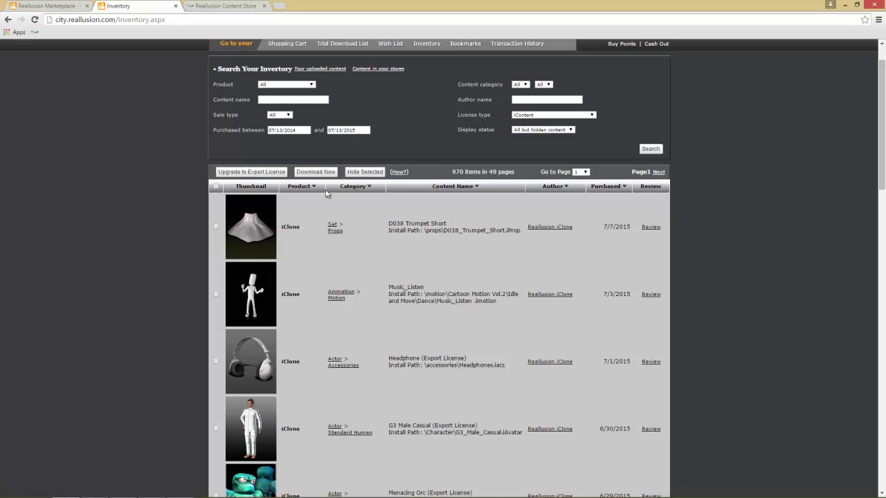
{"action": "left_click", "coordinate": [10, 20]}
{"action": "left_click", "coordinate": [10, 20]}
{"action": "left_click", "coordinate": [10, 20]}
{"action": "left_click", "coordinate": [10, 20]}
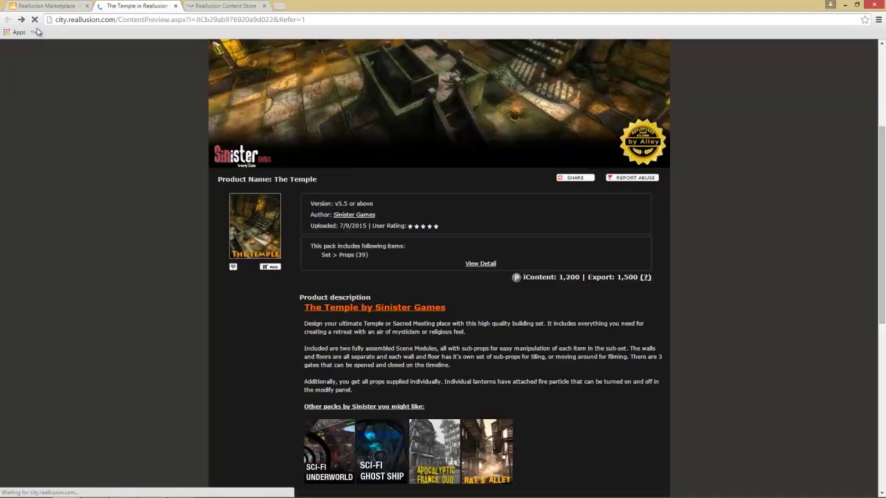
Read the iContent vs Export license page, close it, and switch to the Marketplace tab
{"action": "left_click", "coordinate": [645, 277]}
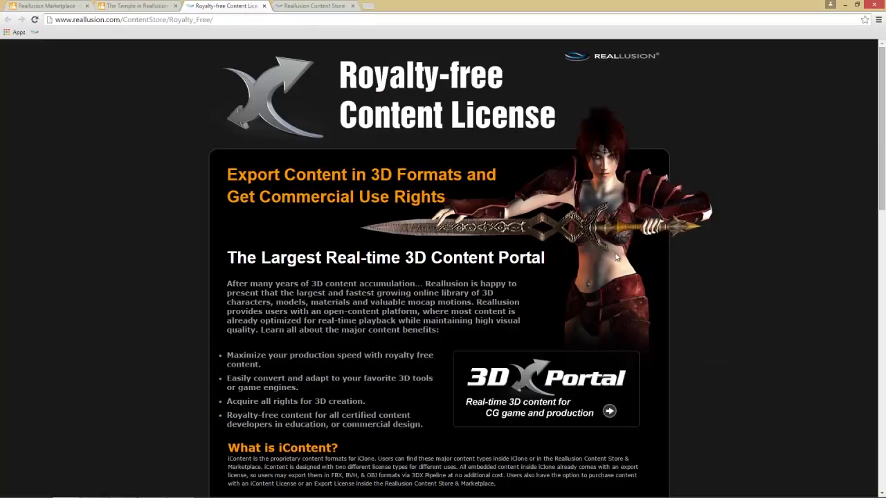
{"action": "scroll", "coordinate": [404, 276], "scroll_direction": "down", "scroll_amount": 4}
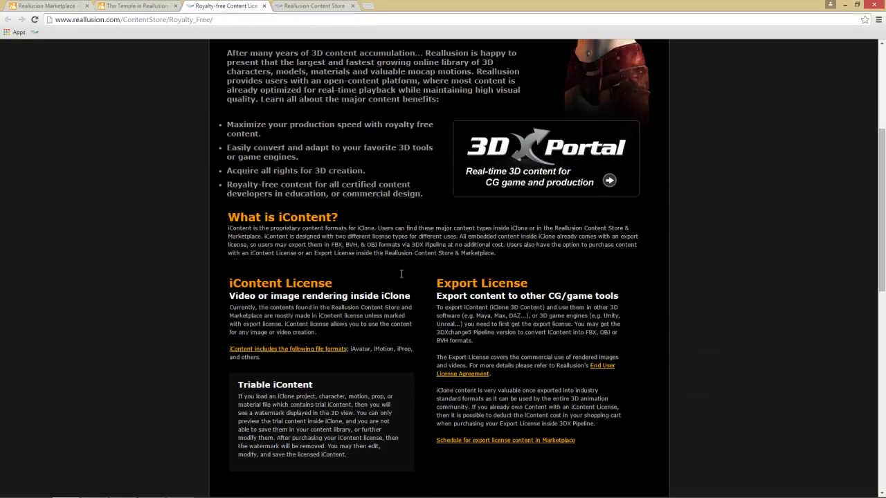
{"action": "scroll", "coordinate": [430, 277], "scroll_direction": "down", "scroll_amount": 4}
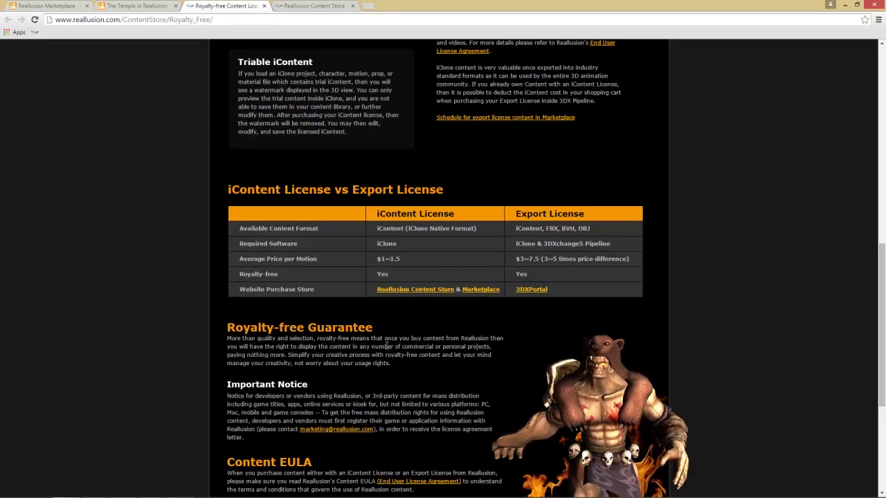
{"action": "scroll", "coordinate": [348, 368], "scroll_direction": "down", "scroll_amount": 3}
{"action": "scroll", "coordinate": [455, 255], "scroll_direction": "up", "scroll_amount": 11}
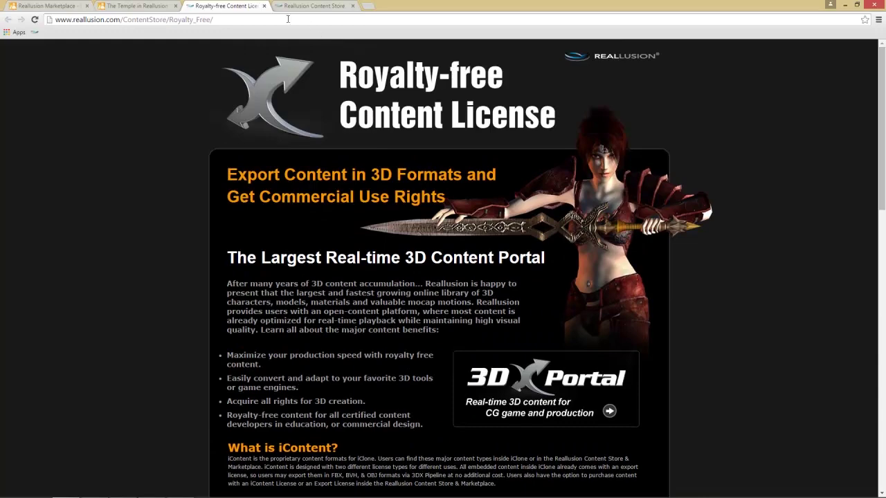
{"action": "left_click", "coordinate": [264, 5]}
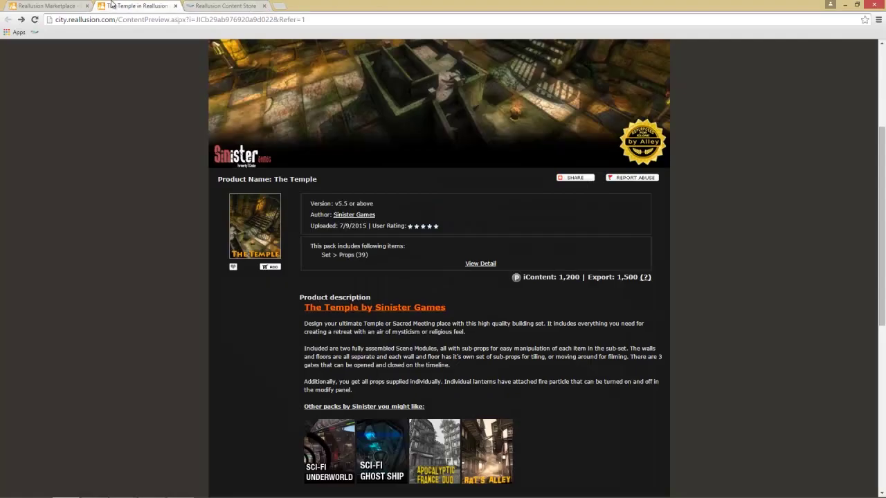
{"action": "left_click", "coordinate": [65, 6]}
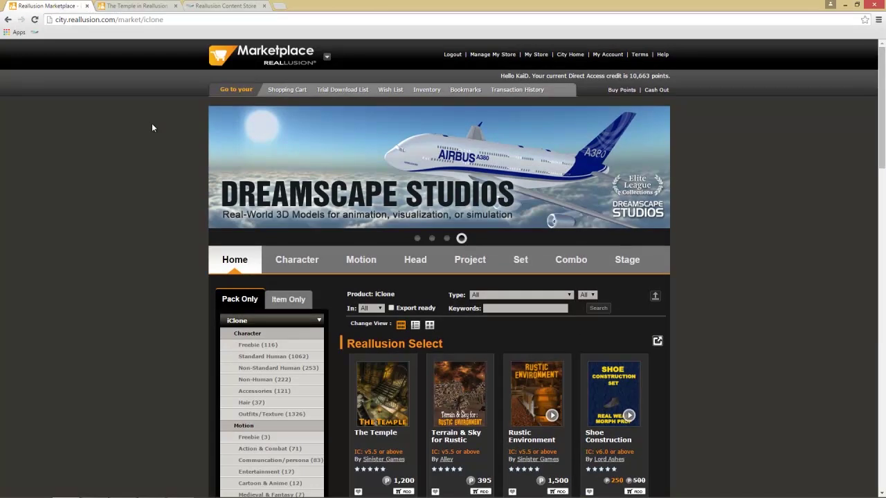
Search the Marketplace by keyword for 'menacing orc'
{"action": "left_click", "coordinate": [329, 61]}
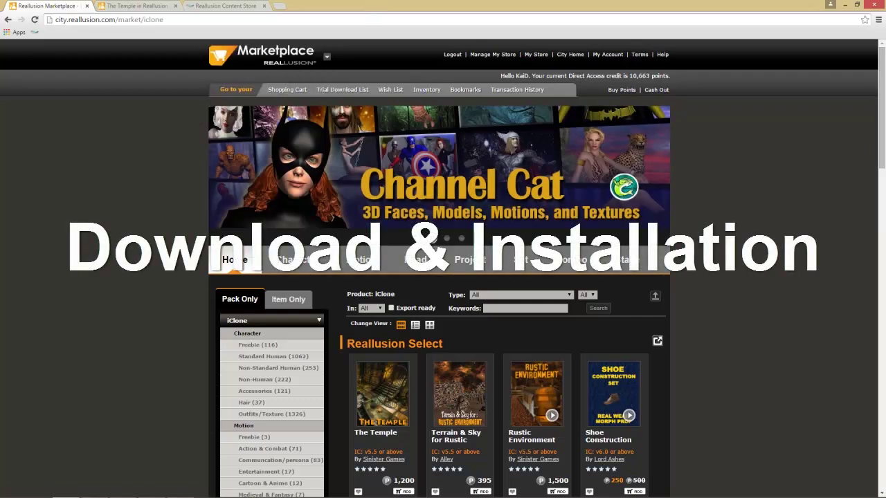
{"action": "left_click", "coordinate": [512, 308]}
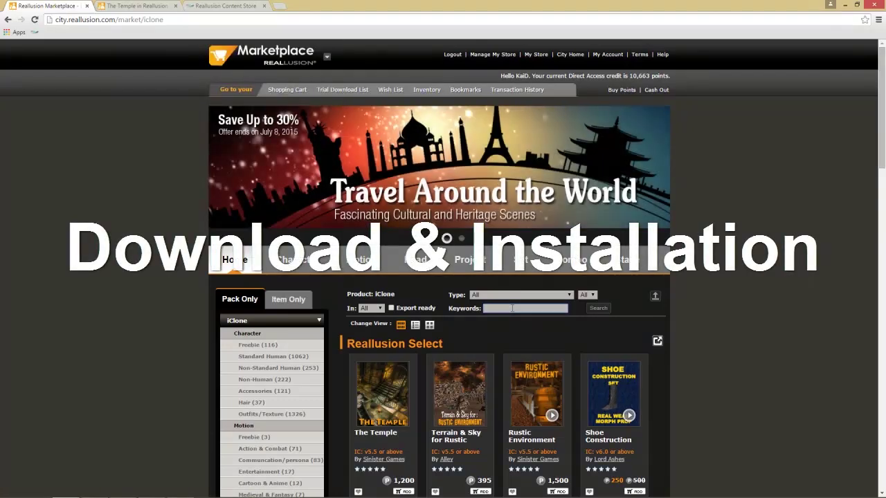
{"action": "type", "text": "menacing orc"}
{"action": "left_click", "coordinate": [603, 309]}
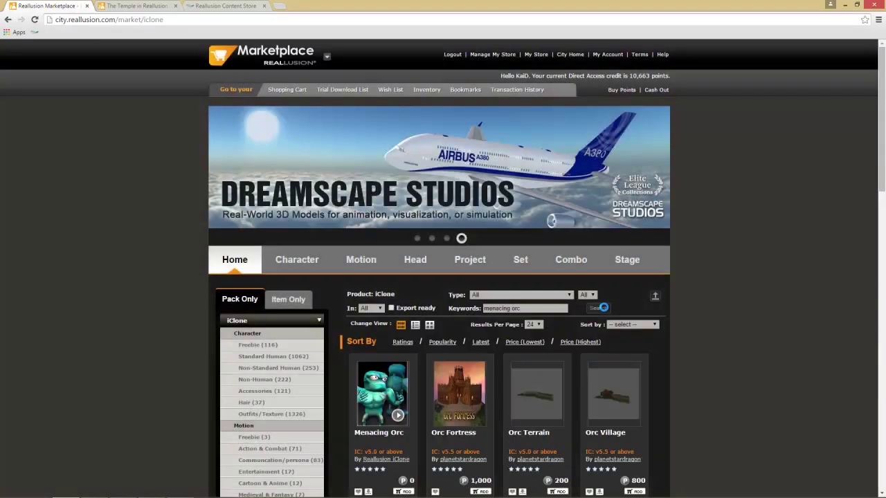
{"action": "scroll", "coordinate": [603, 305], "scroll_direction": "down", "scroll_amount": 2}
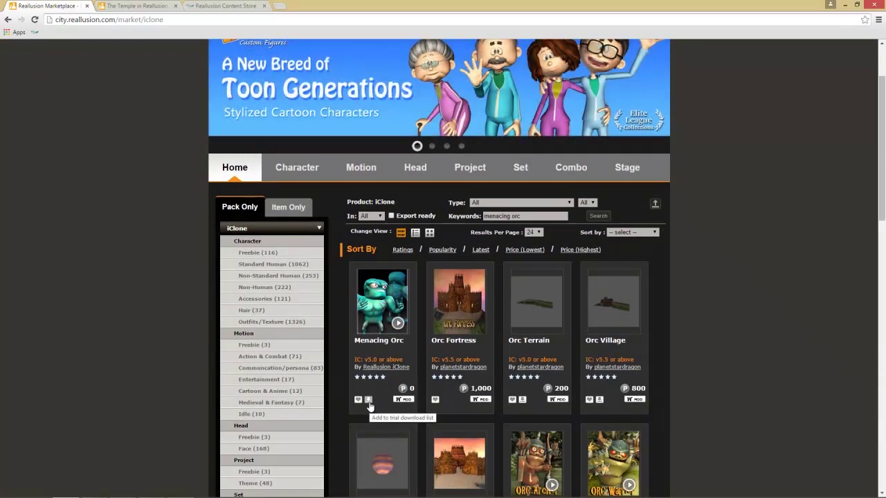
Add Menacing Orc to the trial download list and the cart, then go to checkout
{"action": "left_click", "coordinate": [369, 403]}
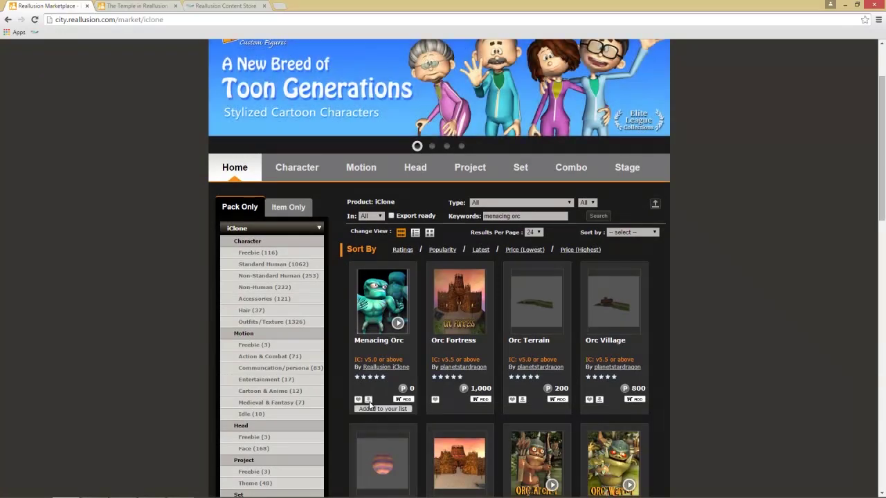
{"action": "left_click", "coordinate": [406, 402]}
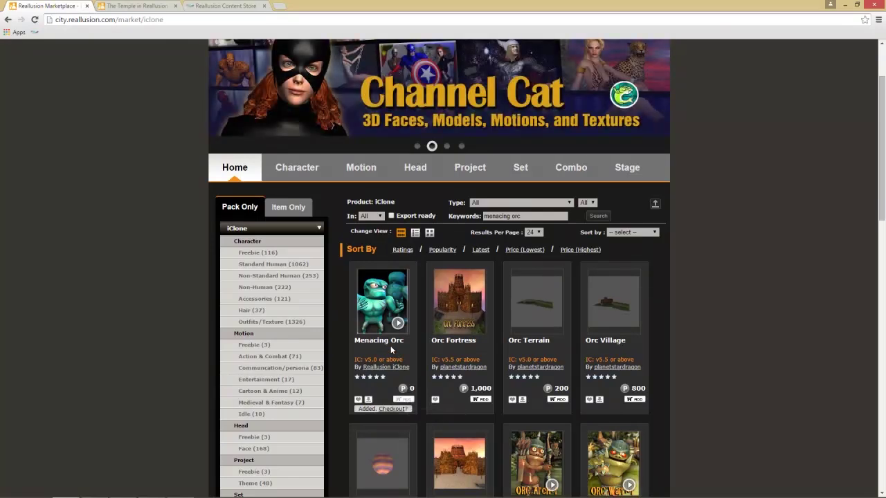
{"action": "left_click", "coordinate": [393, 409]}
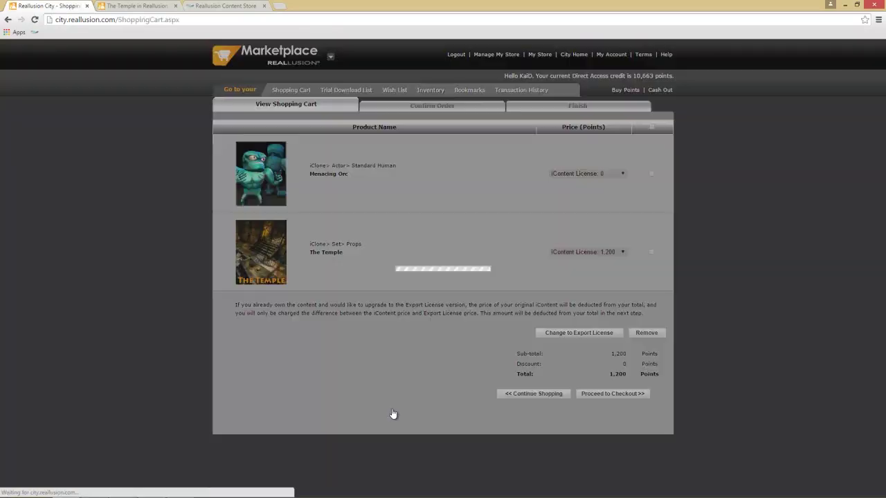
Leave Menacing Orc's license unchanged, remove The Temple from the cart, and open the Trial Download List
{"action": "left_click", "coordinate": [597, 174]}
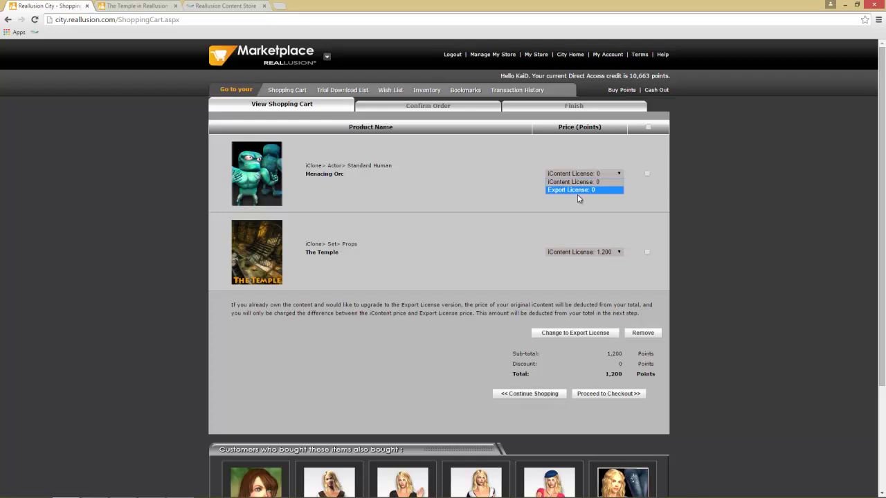
{"action": "left_click", "coordinate": [579, 202]}
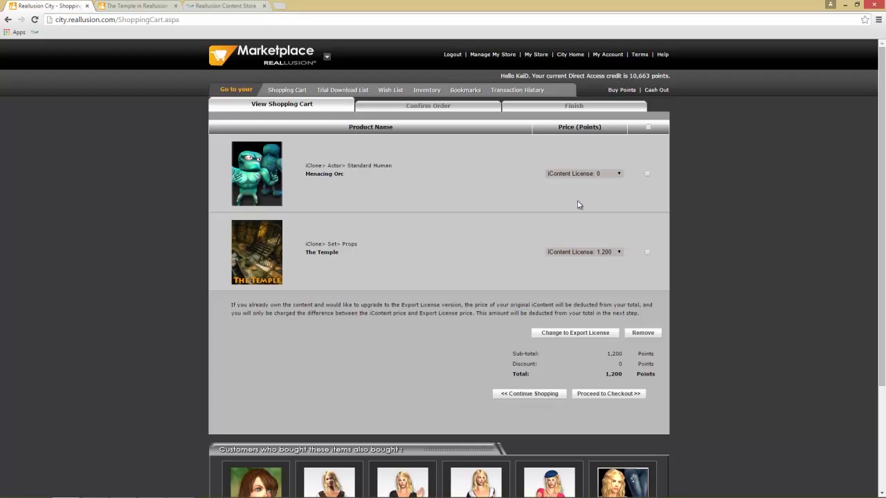
{"action": "left_click", "coordinate": [646, 254]}
{"action": "left_click", "coordinate": [642, 333]}
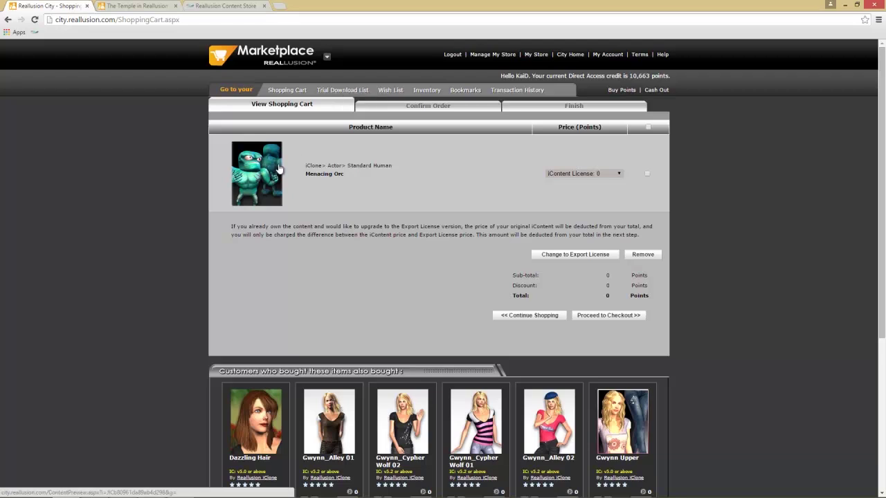
{"action": "left_click", "coordinate": [334, 93]}
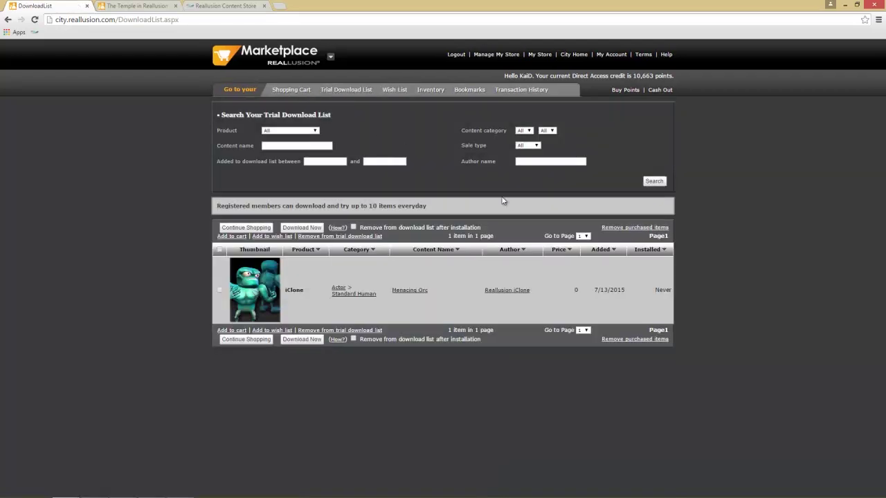
Select Menacing Orc, choose Download Now, and confirm both download prompts
{"action": "left_click", "coordinate": [220, 289]}
{"action": "left_click", "coordinate": [305, 228]}
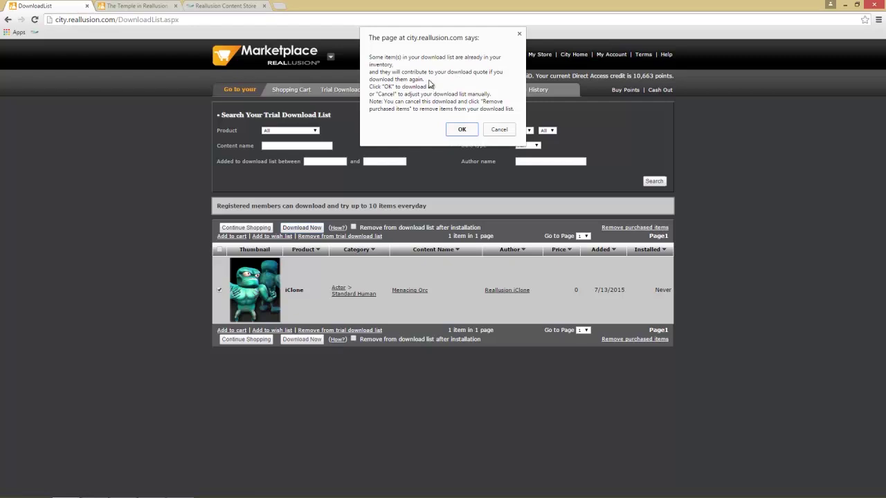
{"action": "left_click", "coordinate": [460, 133]}
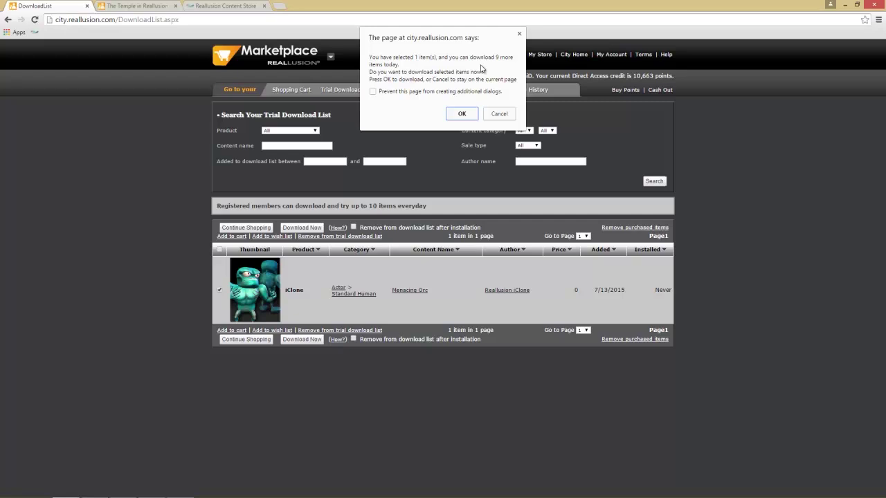
{"action": "left_click", "coordinate": [467, 112]}
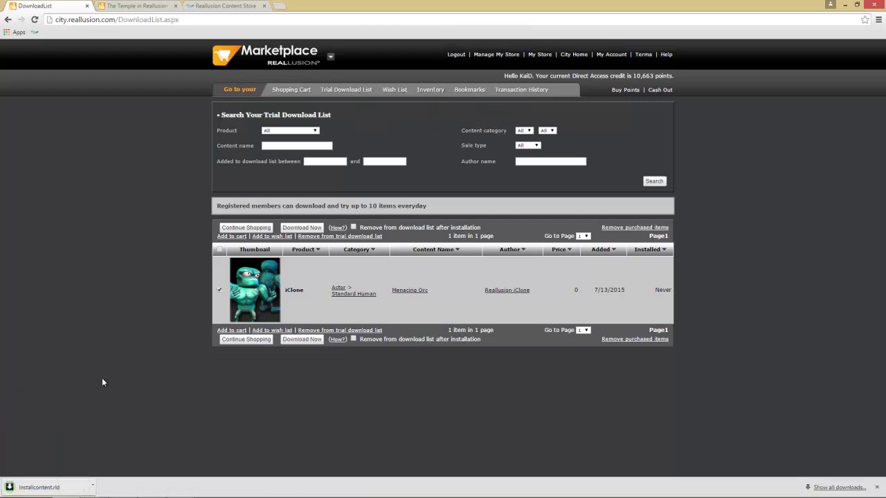
Run InstallContent.rld, start the Menacing Orc download, and rename conflicting files
{"action": "left_click", "coordinate": [59, 475]}
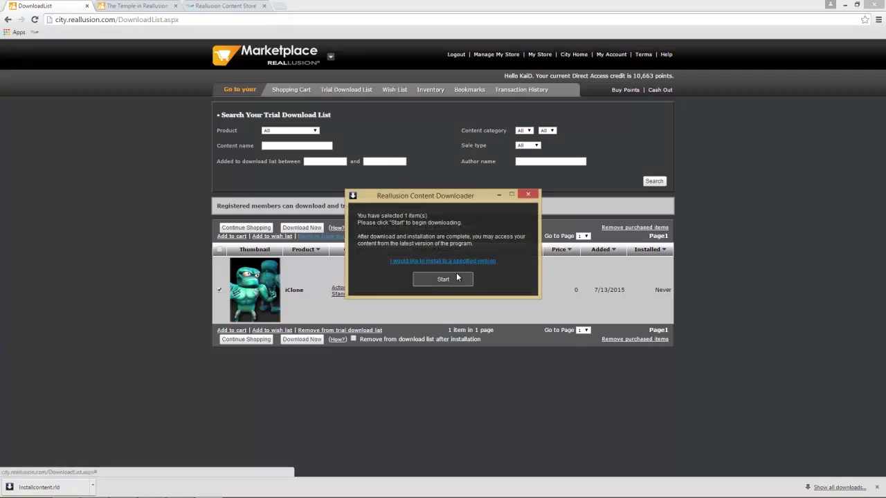
{"action": "left_click", "coordinate": [447, 279]}
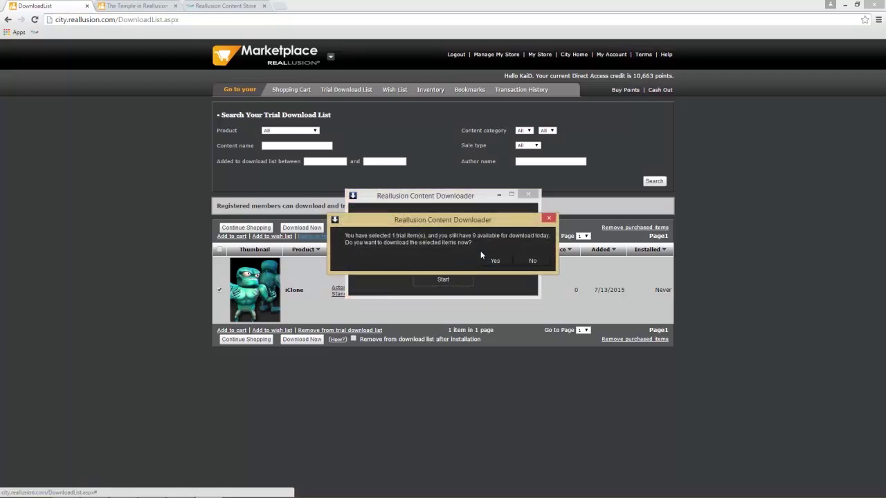
{"action": "left_click", "coordinate": [492, 259]}
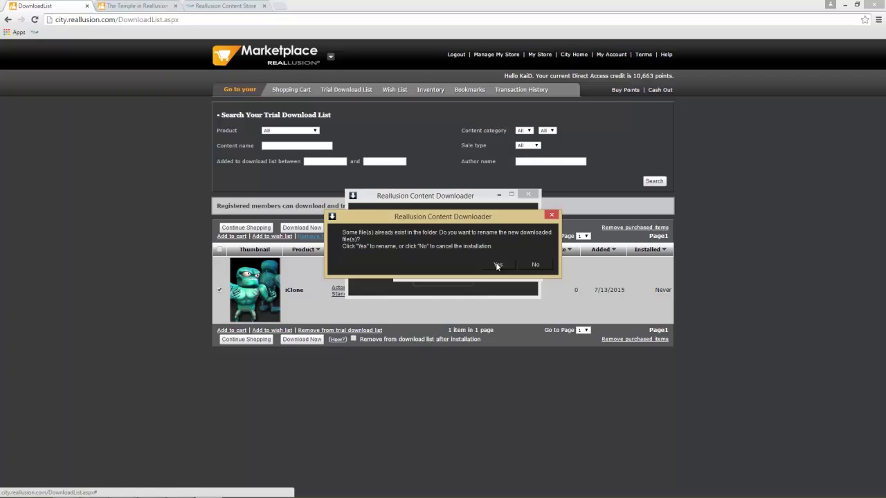
{"action": "left_click", "coordinate": [497, 265]}
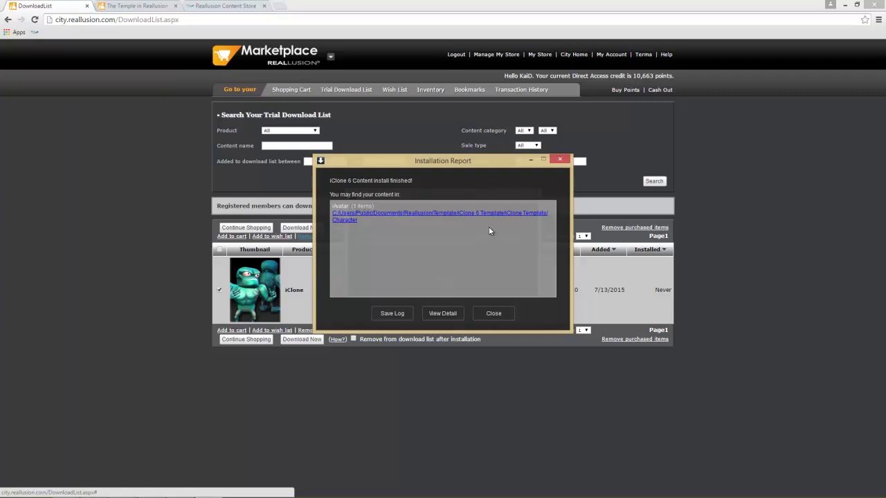
View the installed Character folder, close the downloader with Complete, and return to the shopping cart
{"action": "left_click", "coordinate": [489, 213]}
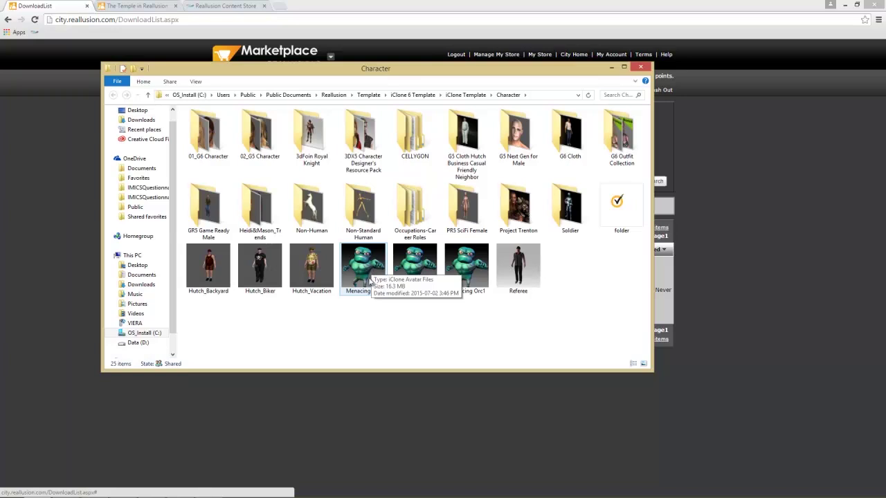
{"action": "left_click", "coordinate": [641, 67]}
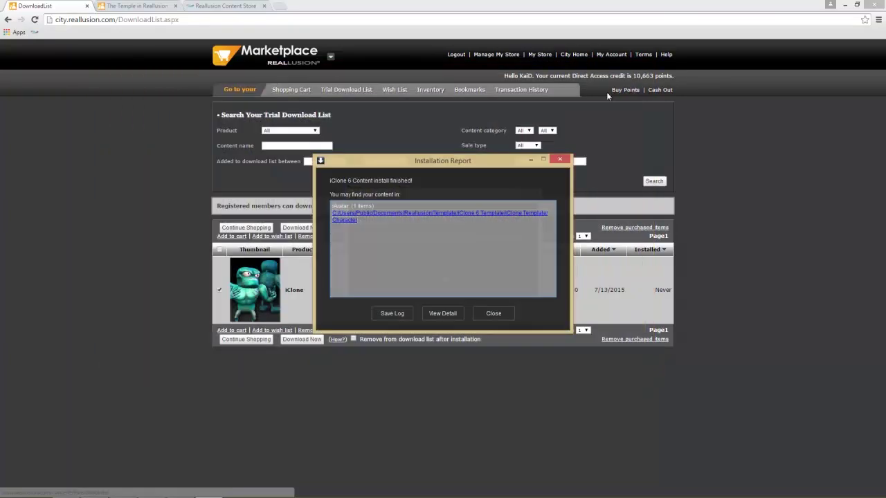
{"action": "left_click", "coordinate": [500, 315]}
{"action": "left_click", "coordinate": [458, 281]}
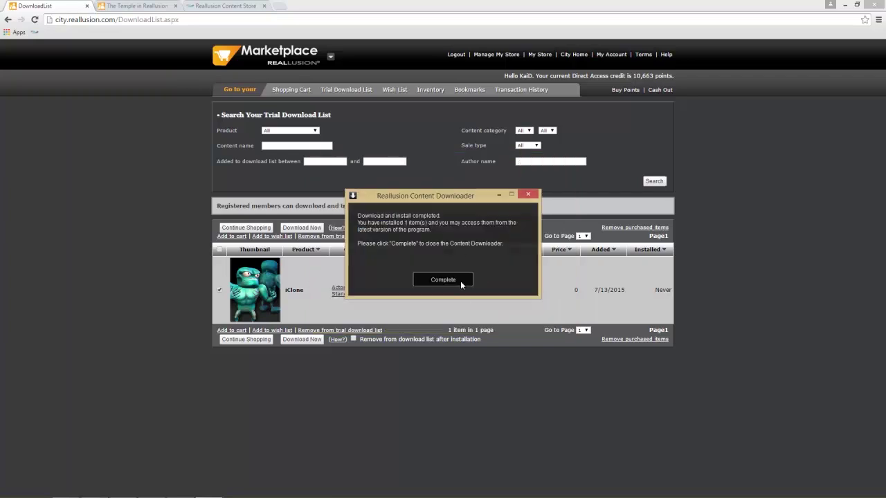
{"action": "left_click", "coordinate": [293, 91]}
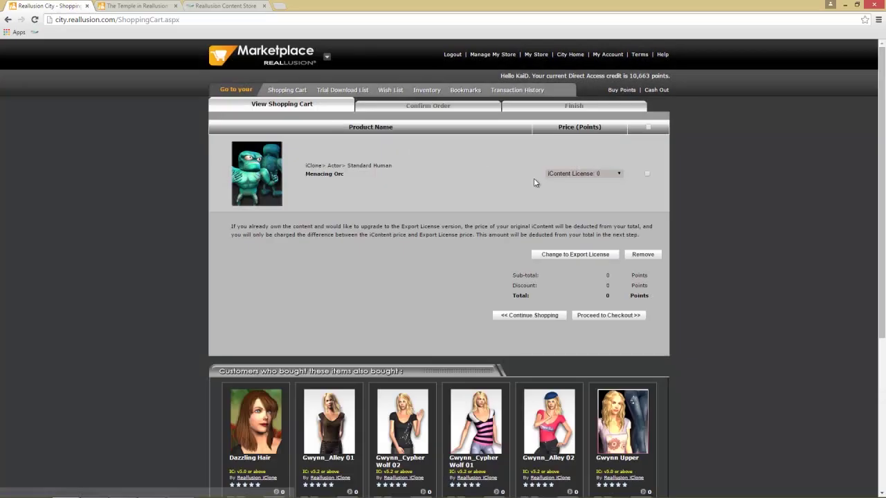
Switch Menacing Orc's cart licence to Export License, then show iClone 6 Pro's Content library
{"action": "left_click", "coordinate": [594, 176]}
{"action": "left_click", "coordinate": [580, 190]}
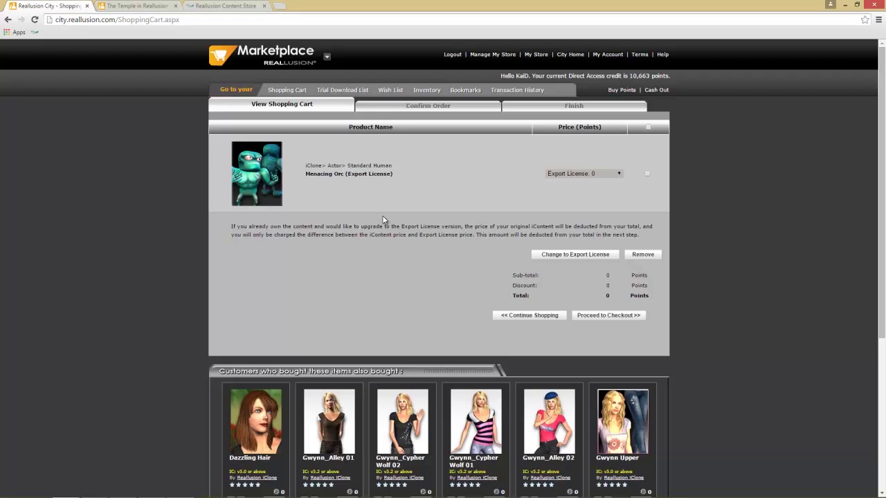
{"action": "key", "text": "alt+Tab"}
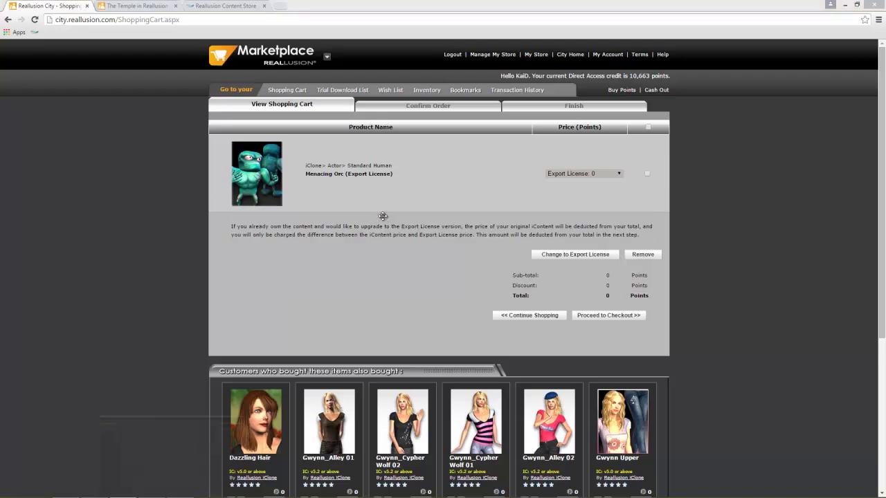
{"action": "key", "text": "alt+Tab"}
{"action": "left_click", "coordinate": [125, 75]}
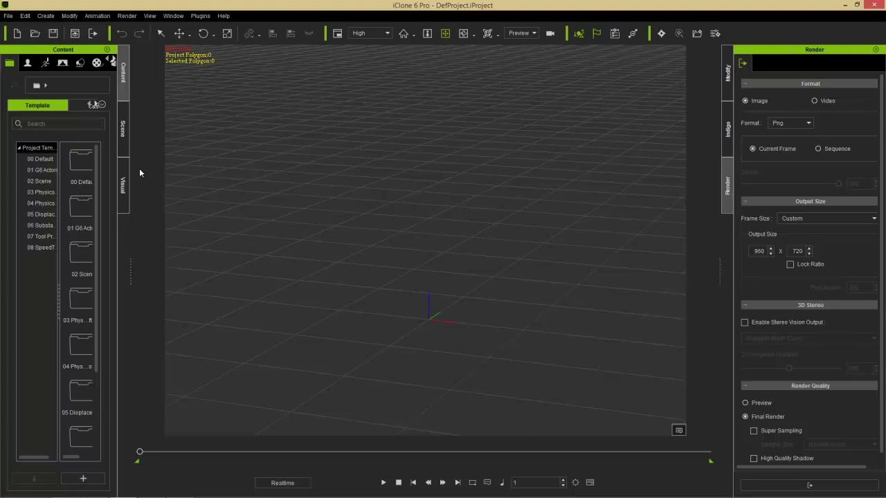
Load the Menacing Orc1 avatar from Content > Avatar into the iClone scene
{"action": "left_click_drag", "start_coordinate": [133, 264], "coordinate": [208, 258]}
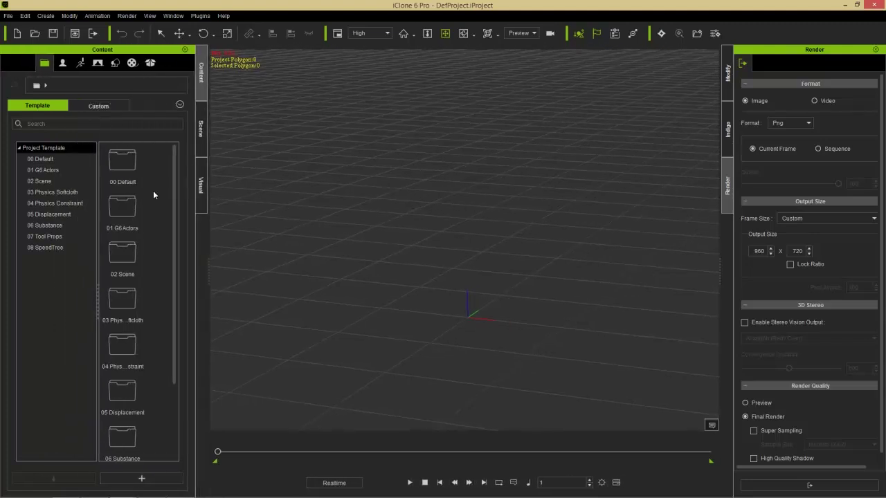
{"action": "left_click", "coordinate": [63, 65]}
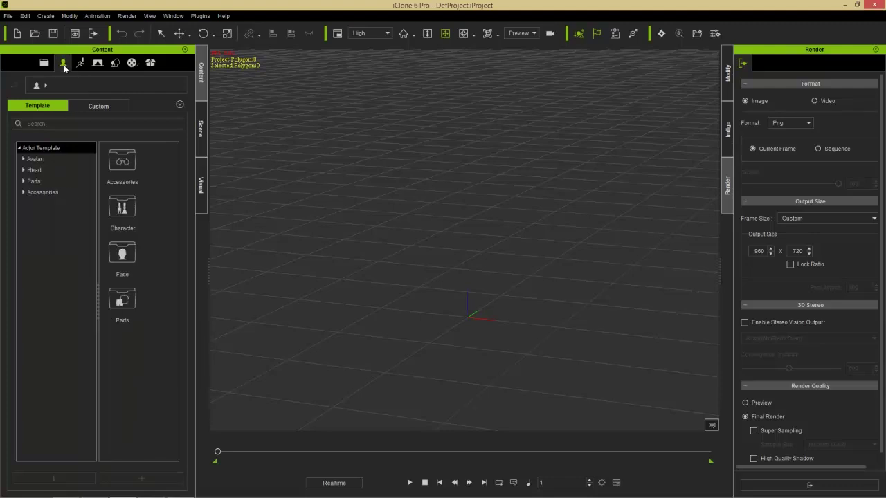
{"action": "left_click", "coordinate": [36, 159]}
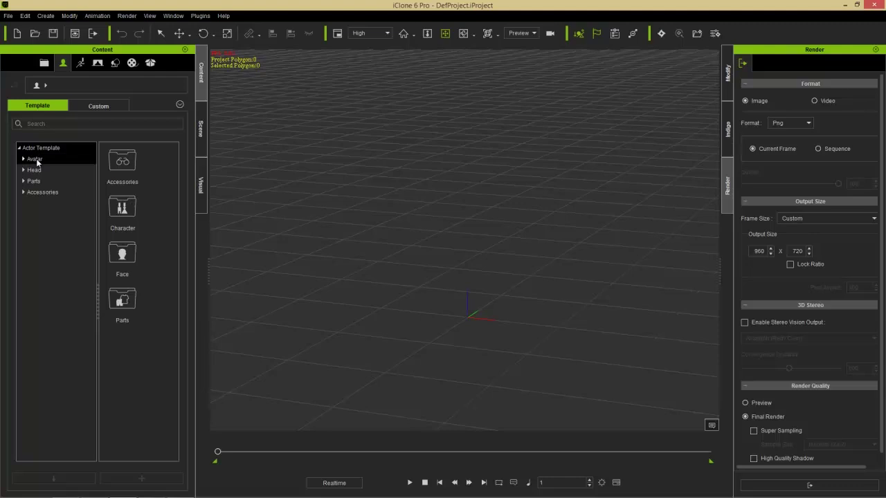
{"action": "left_click_drag", "start_coordinate": [170, 164], "coordinate": [176, 406]}
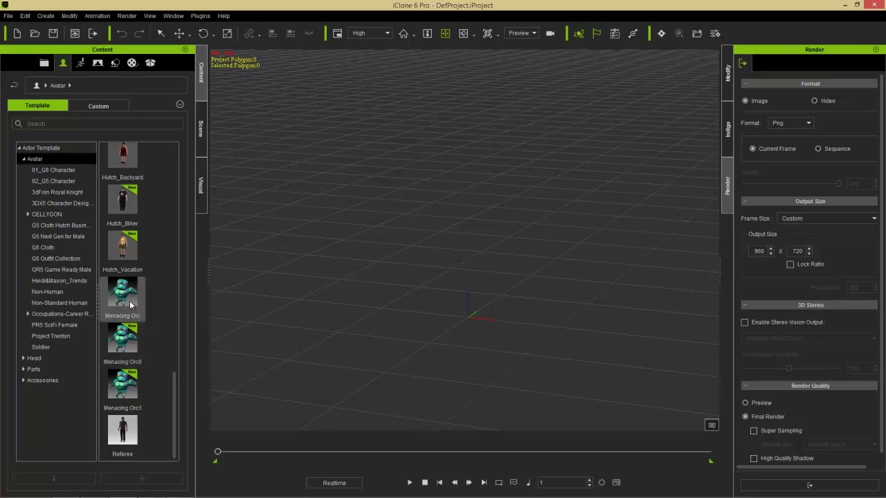
{"action": "double_click", "coordinate": [127, 394]}
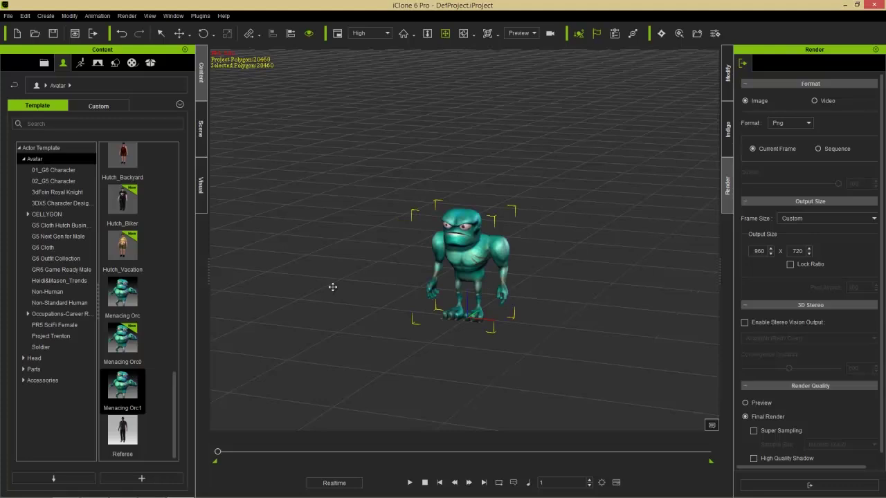
Inspect the orc up close, then send it to 3DXchange with Modify > Edit
{"action": "right_click_drag", "start_coordinate": [419, 339], "coordinate": [398, 300]}
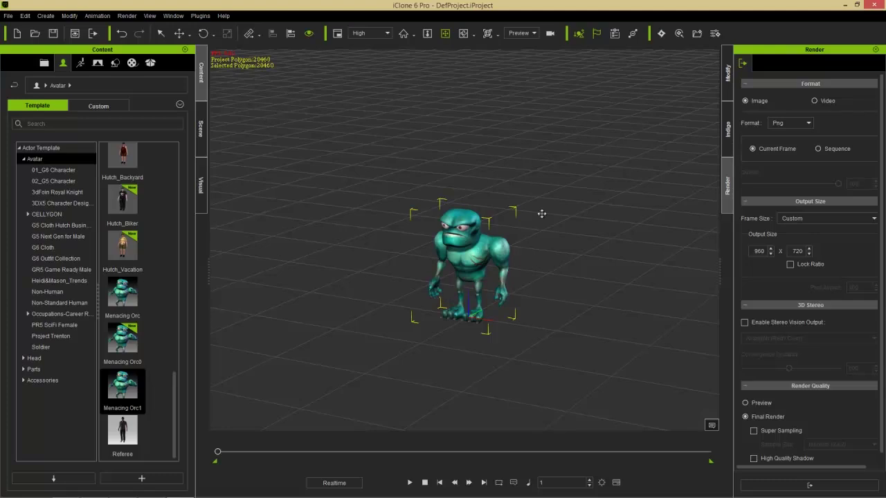
{"action": "scroll", "coordinate": [484, 263], "scroll_direction": "up", "scroll_amount": 2}
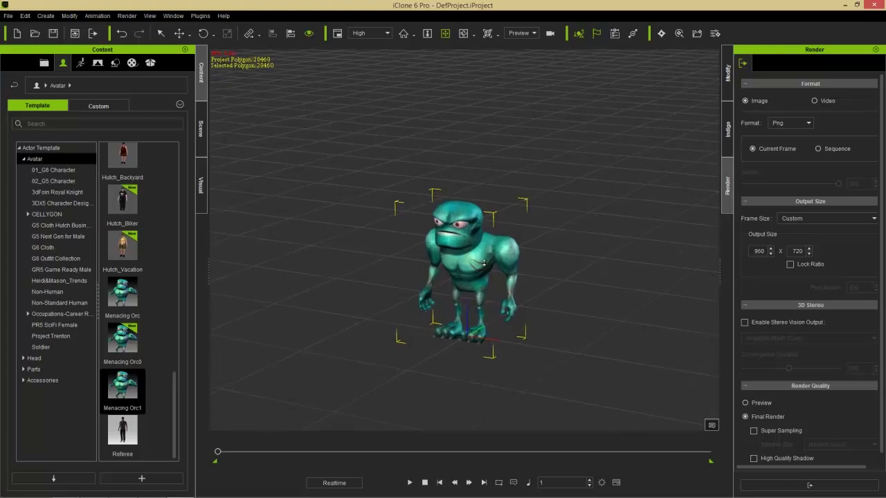
{"action": "scroll", "coordinate": [484, 263], "scroll_direction": "up", "scroll_amount": 2}
{"action": "right_click_drag", "start_coordinate": [484, 263], "coordinate": [507, 260]}
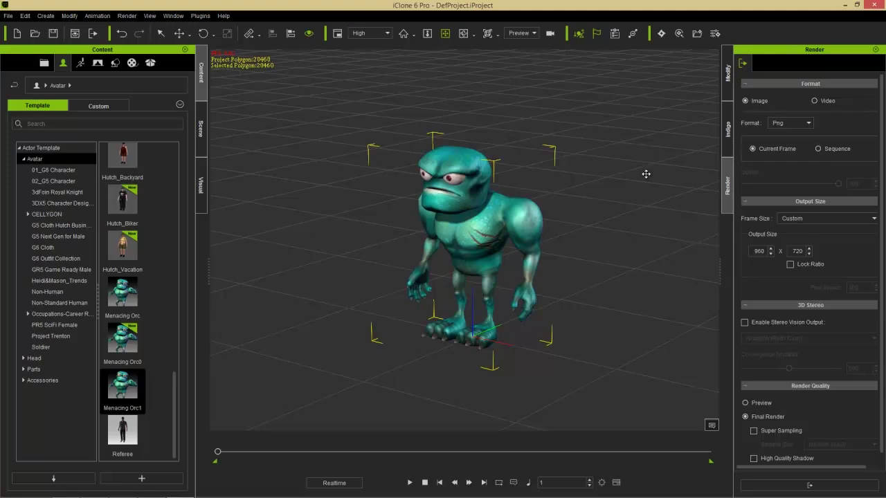
{"action": "left_click", "coordinate": [728, 92]}
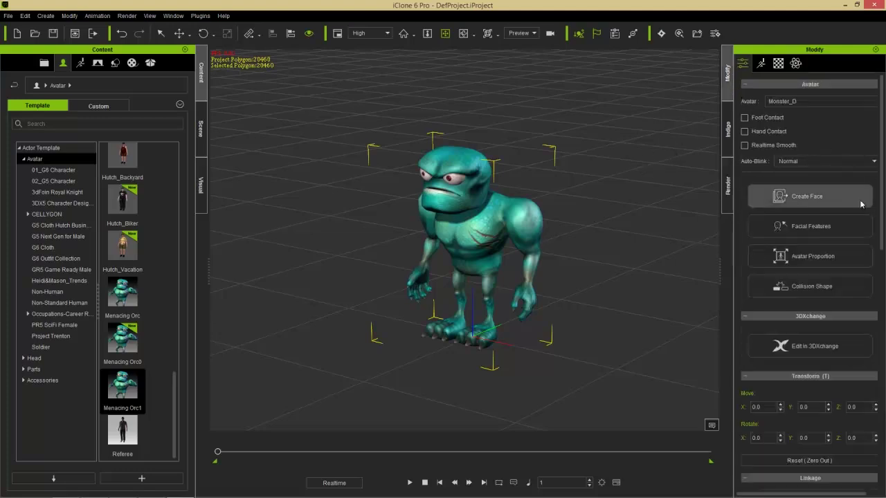
{"action": "left_click", "coordinate": [810, 348]}
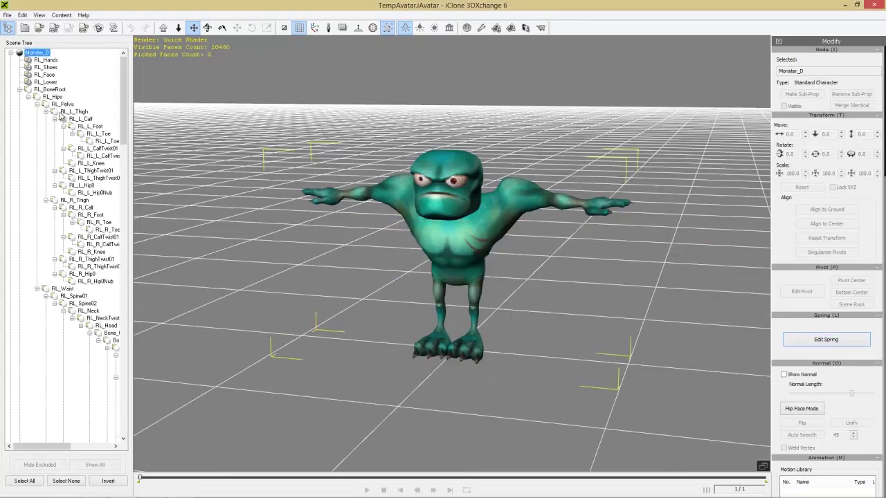
Collapse RL_BoneRoot in the Scene Tree and open the Go to 3DXPortal catalog
{"action": "left_click", "coordinate": [19, 90]}
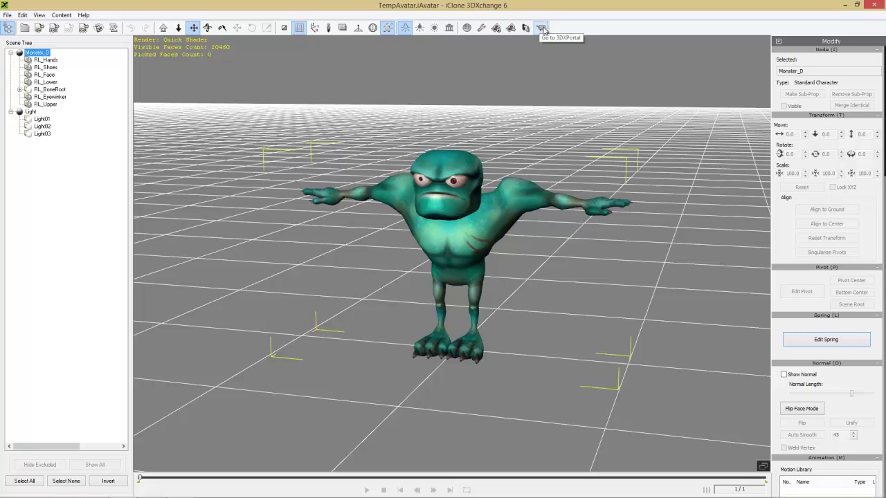
{"action": "left_click", "coordinate": [544, 28]}
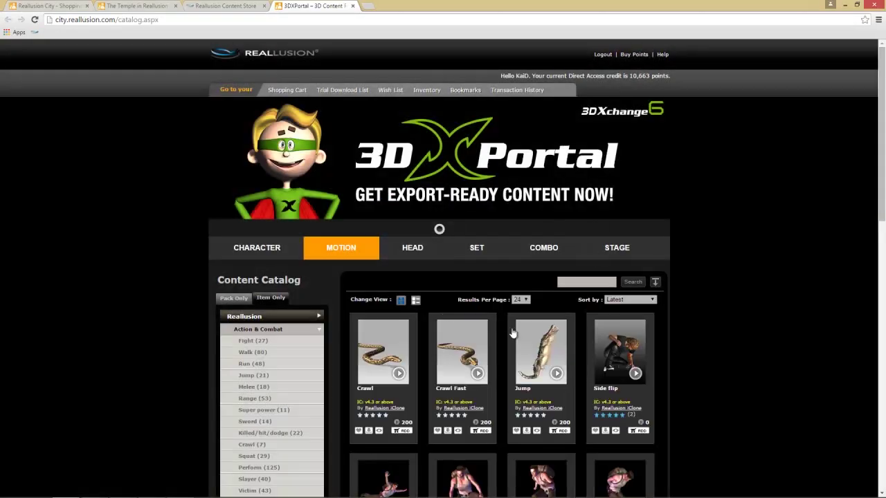
Browse the D071 jump and throw motions in 3DX Portal, then return to 3DXchange
{"action": "scroll", "coordinate": [558, 256], "scroll_direction": "down", "scroll_amount": 3}
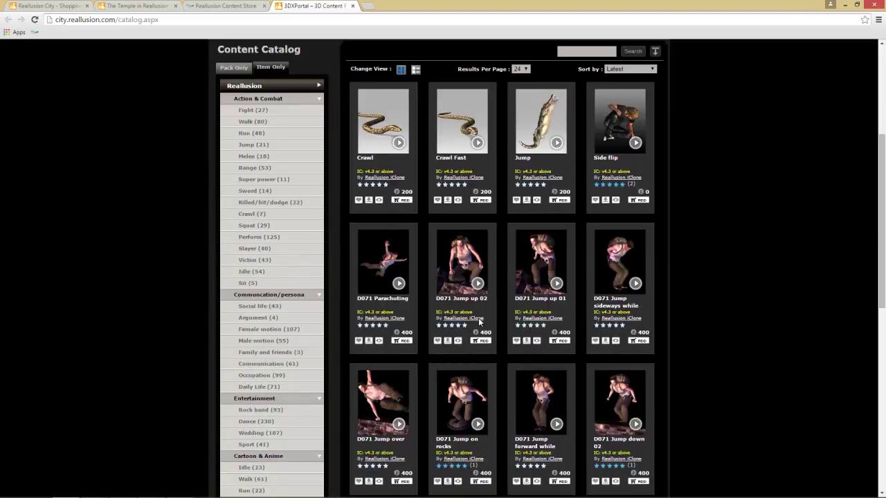
{"action": "scroll", "coordinate": [642, 218], "scroll_direction": "down", "scroll_amount": 1}
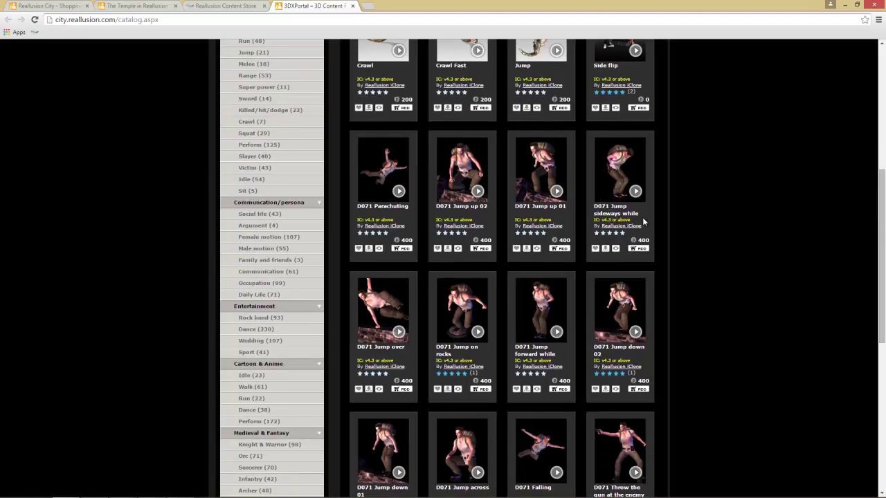
{"action": "scroll", "coordinate": [753, 242], "scroll_direction": "down", "scroll_amount": 2}
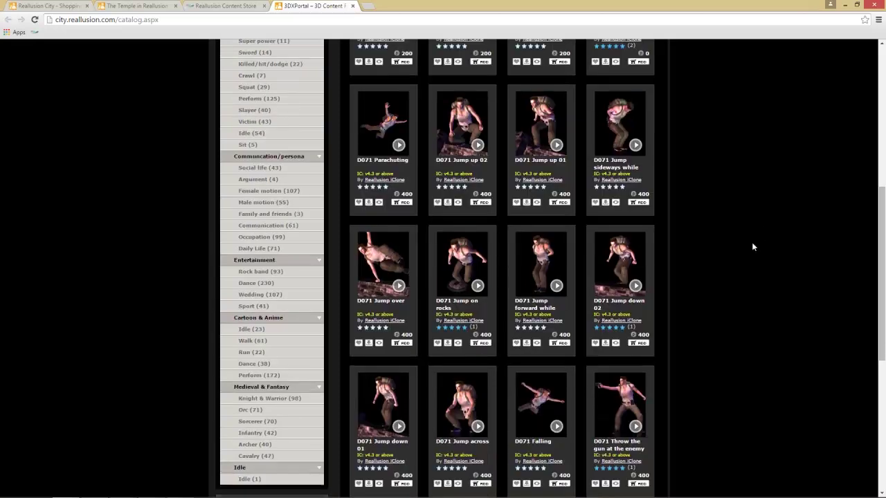
{"action": "scroll", "coordinate": [739, 245], "scroll_direction": "up", "scroll_amount": 6}
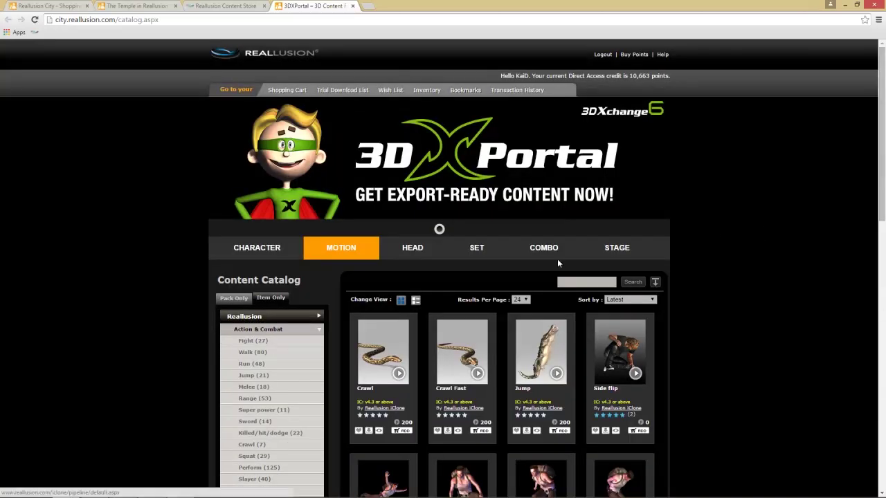
{"action": "scroll", "coordinate": [725, 323], "scroll_direction": "down", "scroll_amount": 6}
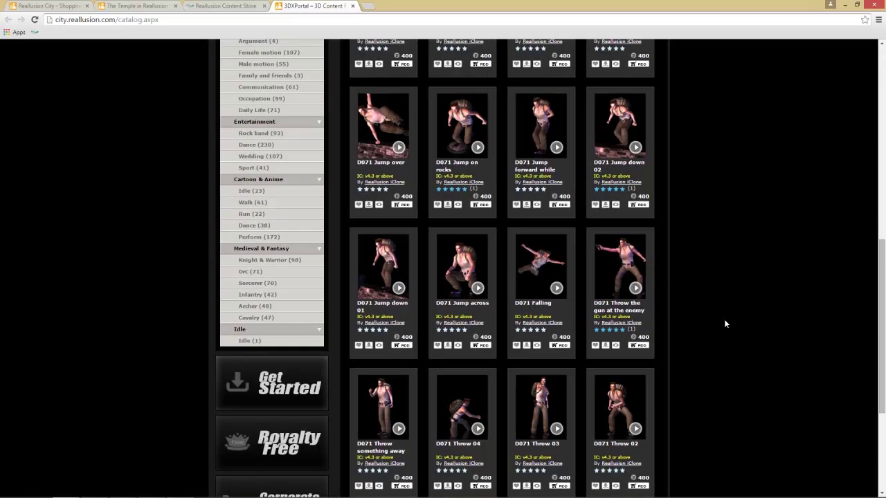
{"action": "scroll", "coordinate": [724, 322], "scroll_direction": "down", "scroll_amount": 2}
{"action": "scroll", "coordinate": [722, 320], "scroll_direction": "up", "scroll_amount": 4}
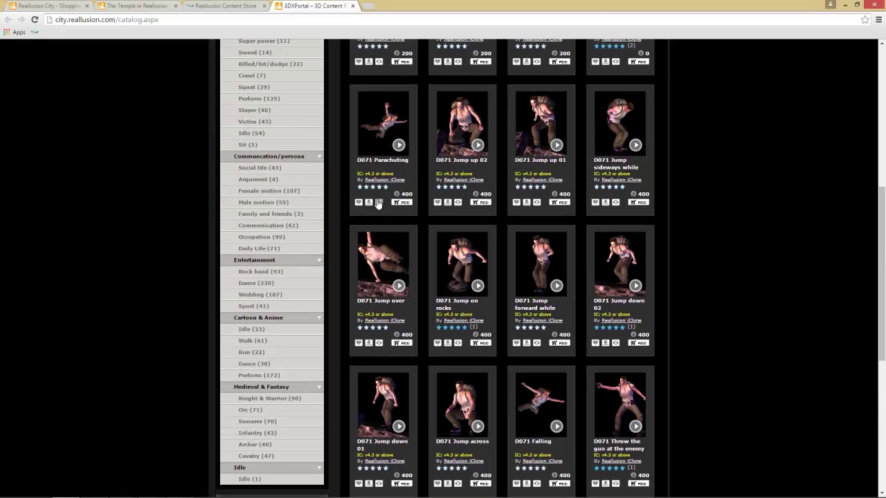
{"action": "key", "text": "alt+Tab"}
{"action": "key", "text": "Tab"}
{"action": "key", "text": "Tab"}
{"action": "key", "text": "Tab"}
{"action": "key", "text": "Tab"}
{"action": "key", "text": "Tab"}
{"action": "key", "text": "alt+Tab"}
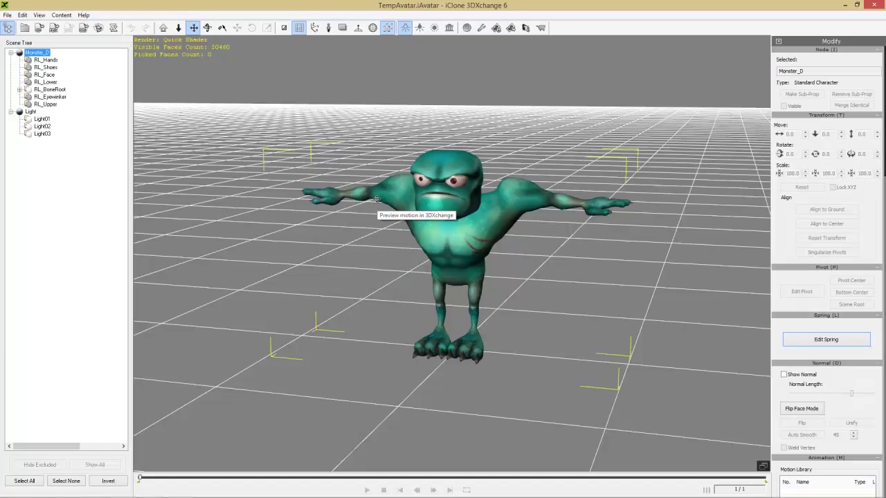
Name the FBX export Menacing Orc, choose the GameEngine_Unreal preset and confirm
{"action": "right_click_drag", "start_coordinate": [516, 204], "coordinate": [493, 232]}
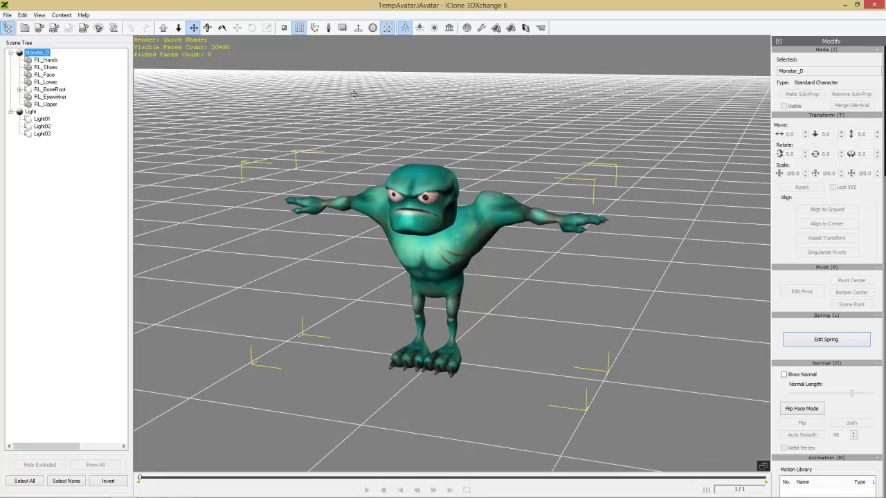
{"action": "left_click", "coordinate": [54, 31]}
{"action": "double_click", "coordinate": [368, 128]}
{"action": "type", "text": "Menacing Orc"}
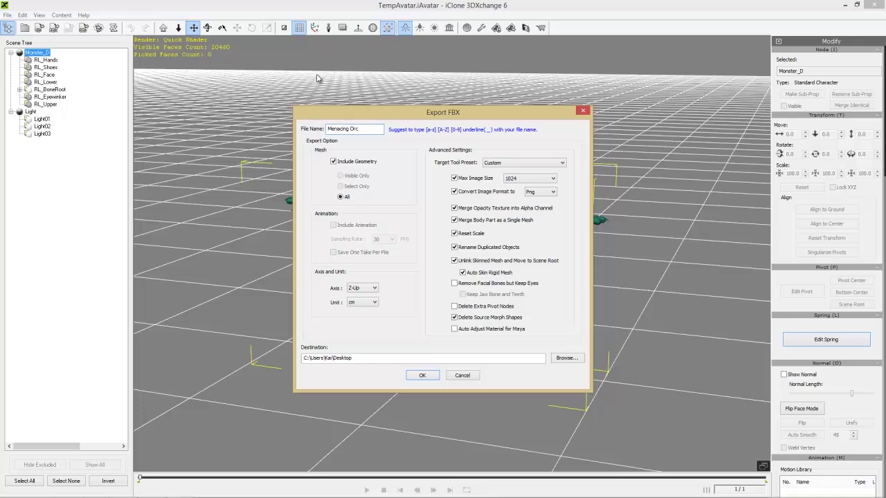
{"action": "left_click", "coordinate": [510, 163]}
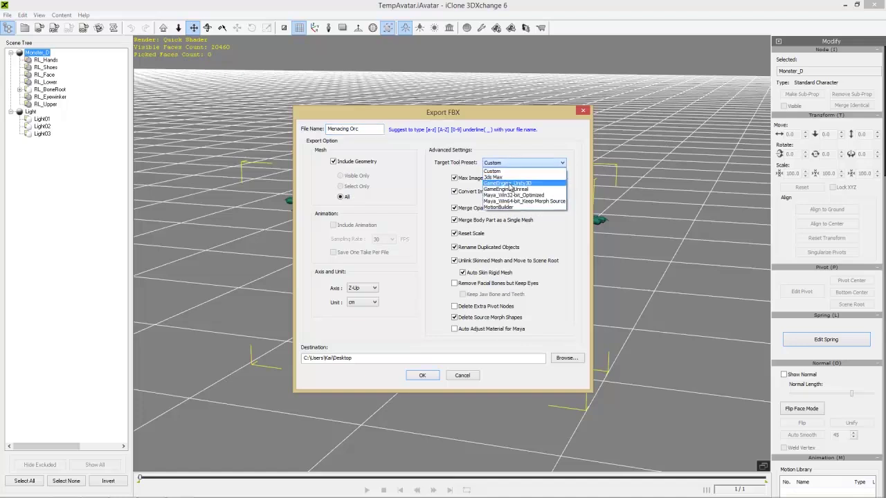
{"action": "left_click", "coordinate": [510, 189]}
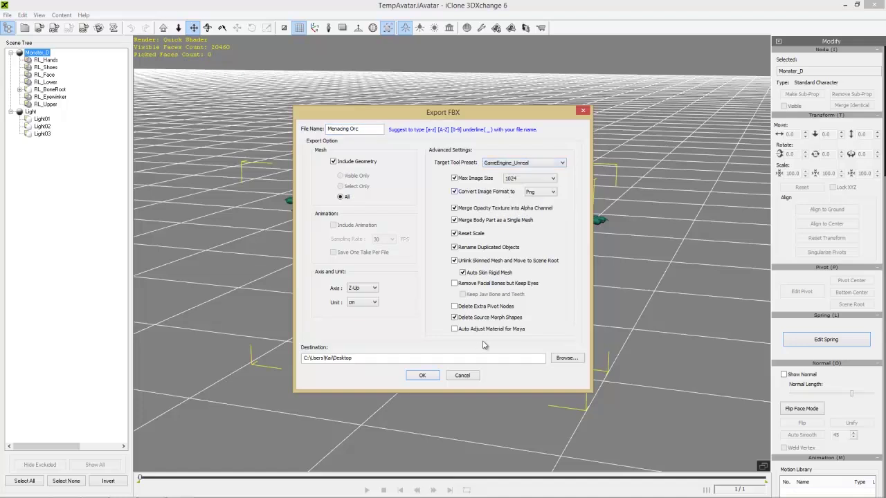
{"action": "left_click", "coordinate": [423, 376]}
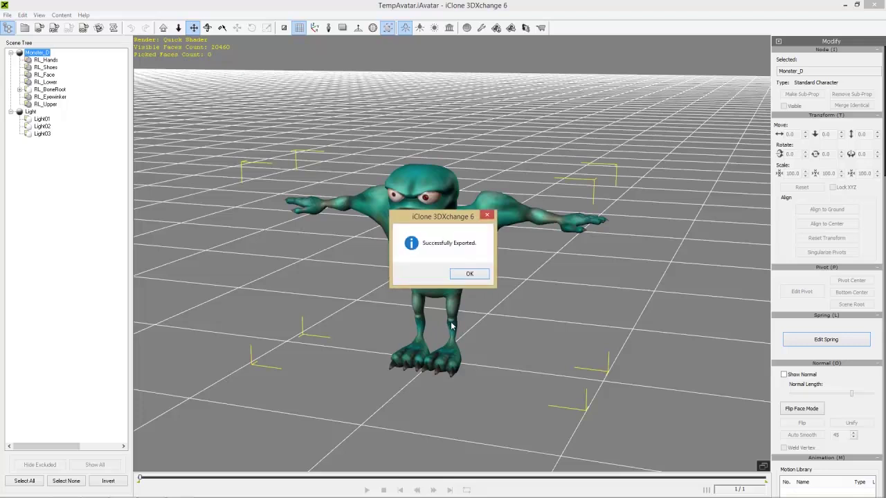
Dismiss the export message and move Menacing Orc.fbx to the desktop centre
{"action": "left_click", "coordinate": [468, 273]}
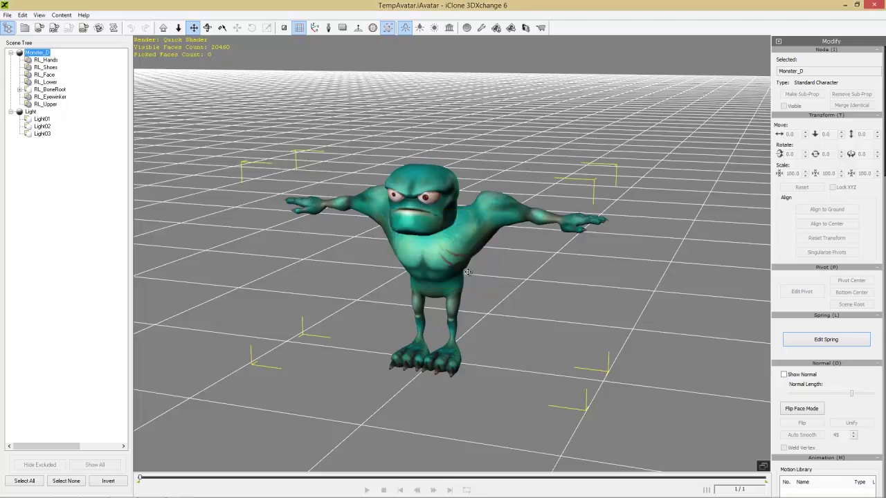
{"action": "key", "text": "super+d"}
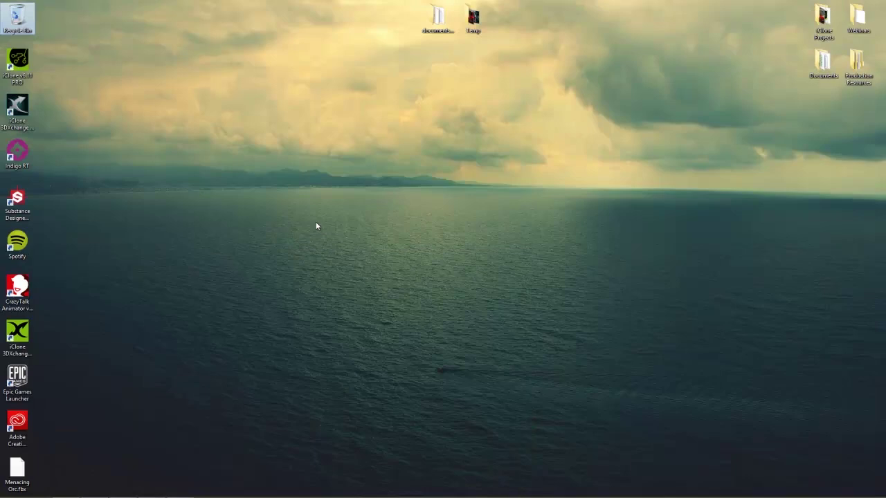
{"action": "left_click_drag", "start_coordinate": [17, 471], "coordinate": [299, 199]}
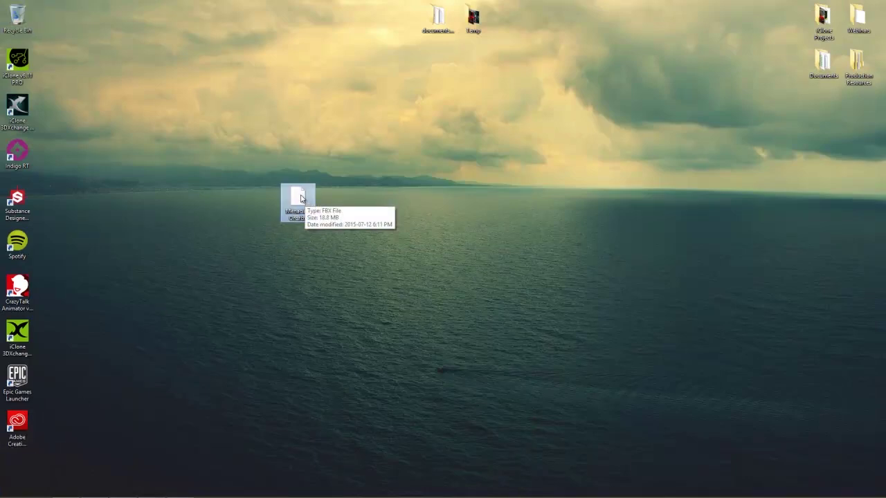
Drop Menacing Orc.fbx into Unreal's Content Browser and Import All to /Game/Menacing_Orc
{"action": "left_click_drag", "start_coordinate": [301, 199], "coordinate": [346, 413]}
{"action": "key", "text": "alt+Tab"}
{"action": "key", "text": "Tab"}
{"action": "key", "text": "Tab"}
{"action": "key", "text": "Tab"}
{"action": "key", "text": "Tab"}
{"action": "key", "text": "Escape"}
{"action": "key", "text": "alt+Tab"}
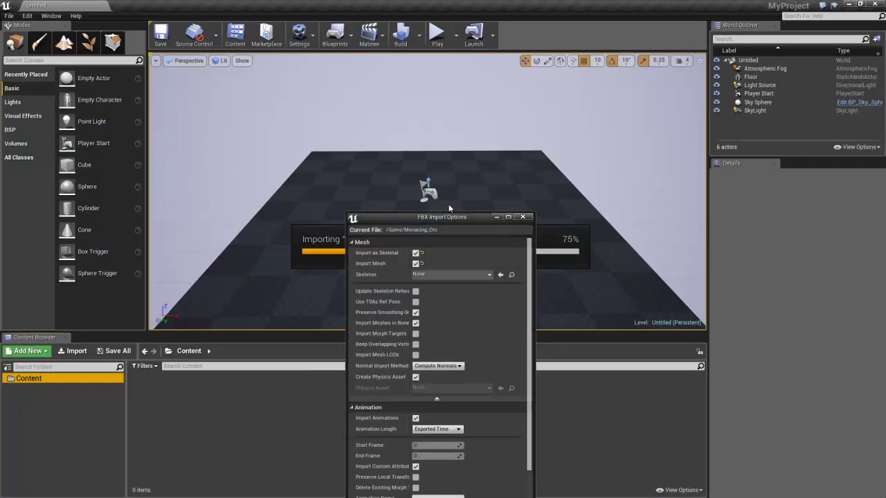
{"action": "left_click_drag", "start_coordinate": [452, 218], "coordinate": [477, 88]}
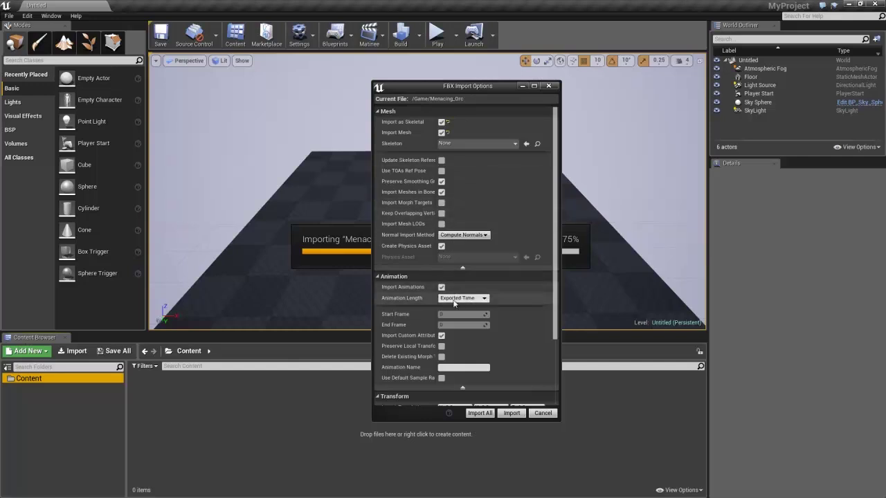
{"action": "left_click_drag", "start_coordinate": [555, 231], "coordinate": [548, 206]}
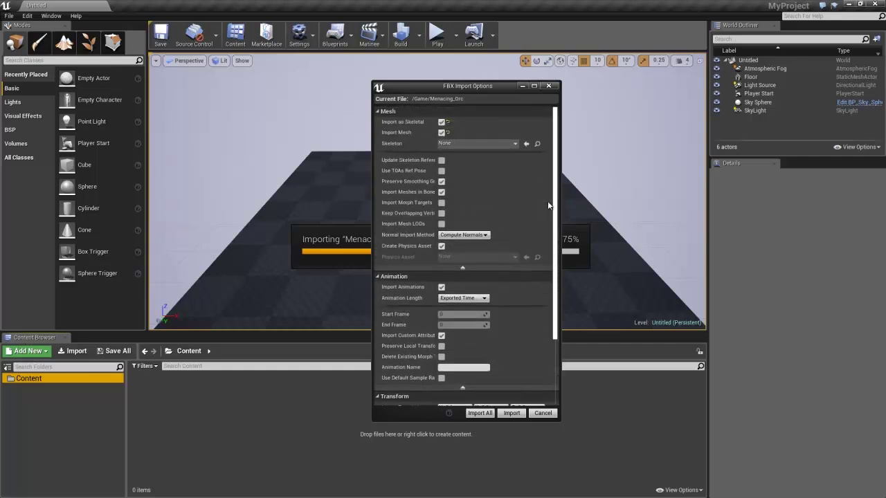
{"action": "left_click", "coordinate": [483, 414]}
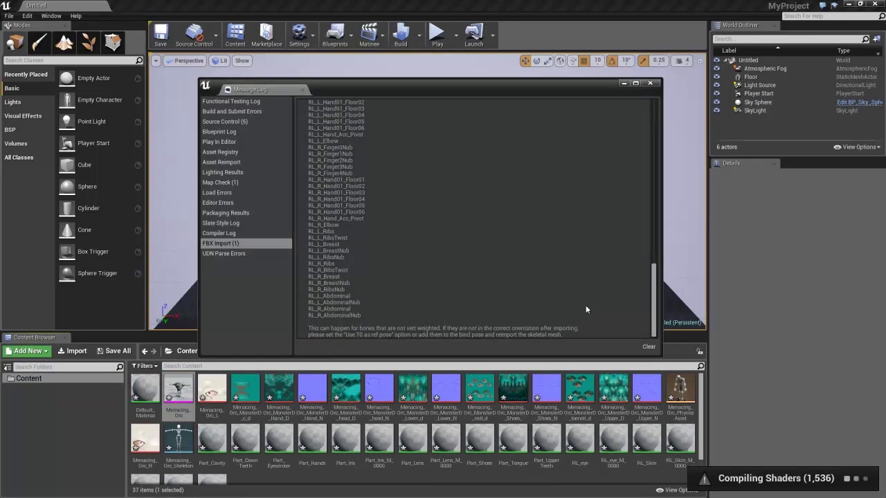
Close the Message Log listing the FBX Import bone warnings
{"action": "mouse_move", "coordinate": [576, 286]}
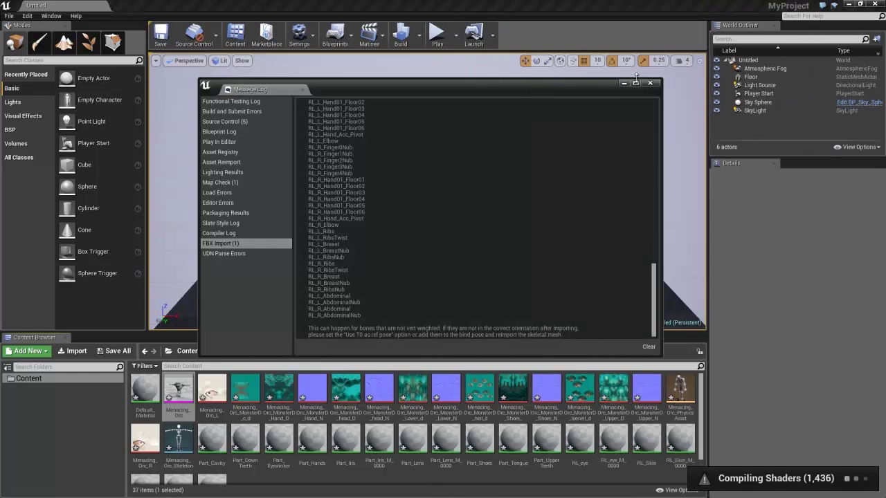
{"action": "left_click", "coordinate": [650, 82]}
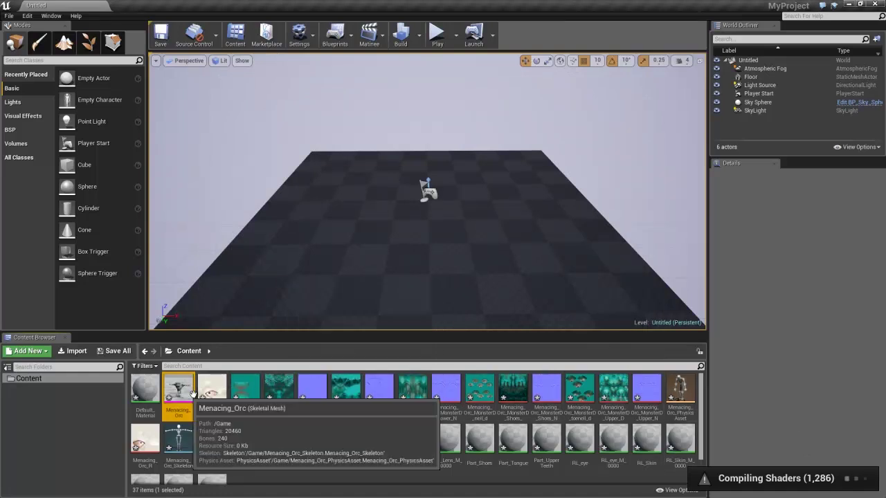
Place the Menacing_Orc mesh in the level at -10, 50, 20 and frame it closely
{"action": "mouse_move", "coordinate": [178, 388]}
{"action": "left_mouse_down"}
{"action": "mouse_move", "coordinate": [340, 259]}
{"action": "mouse_move", "coordinate": [208, 385]}
{"action": "mouse_move", "coordinate": [177, 390]}
{"action": "left_mouse_up"}
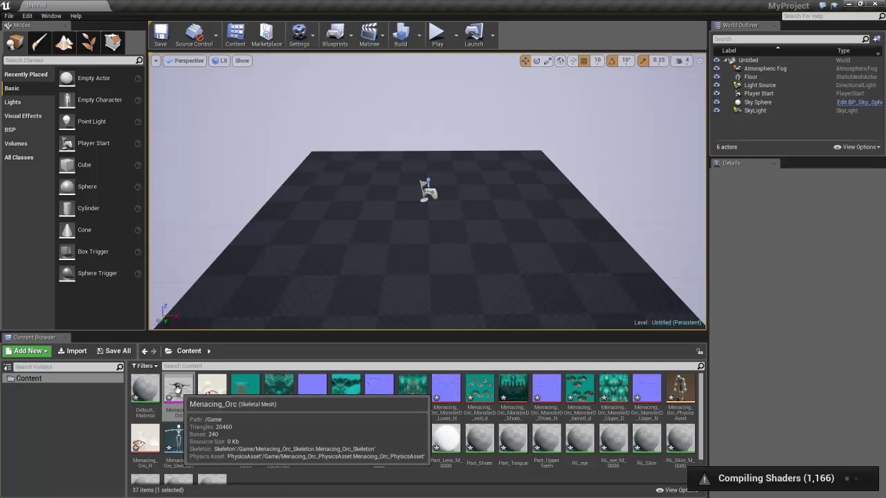
{"action": "left_click_drag", "start_coordinate": [174, 392], "coordinate": [422, 232]}
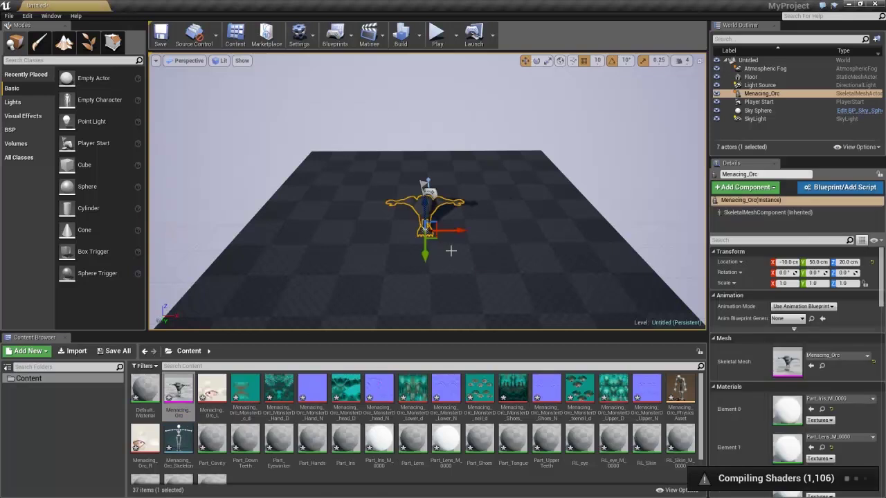
{"action": "scroll", "coordinate": [483, 242], "scroll_direction": "up", "scroll_amount": 4}
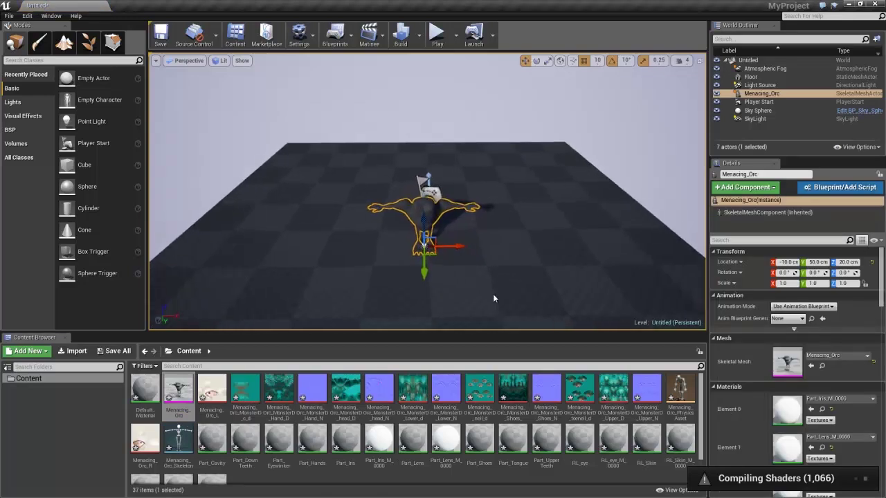
{"action": "scroll", "coordinate": [489, 144], "scroll_direction": "up", "scroll_amount": 2}
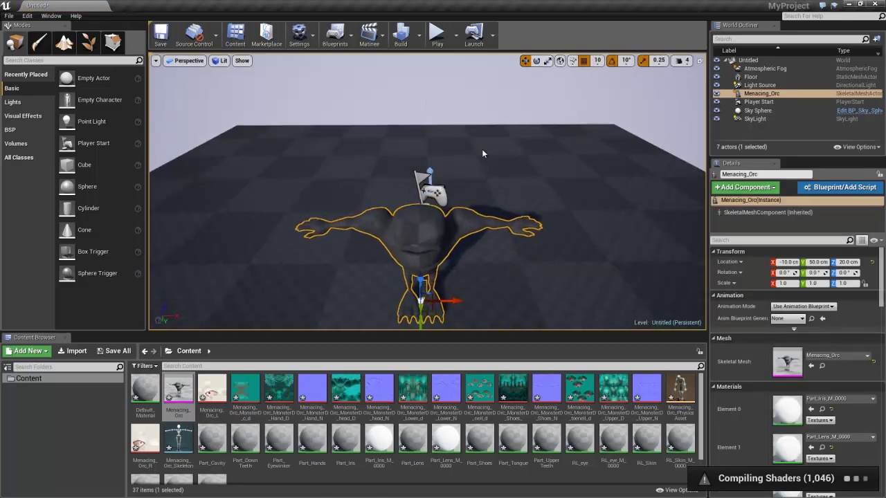
{"action": "key", "text": "f"}
{"action": "right_click_drag", "start_coordinate": [496, 137], "coordinate": [455, 137]}
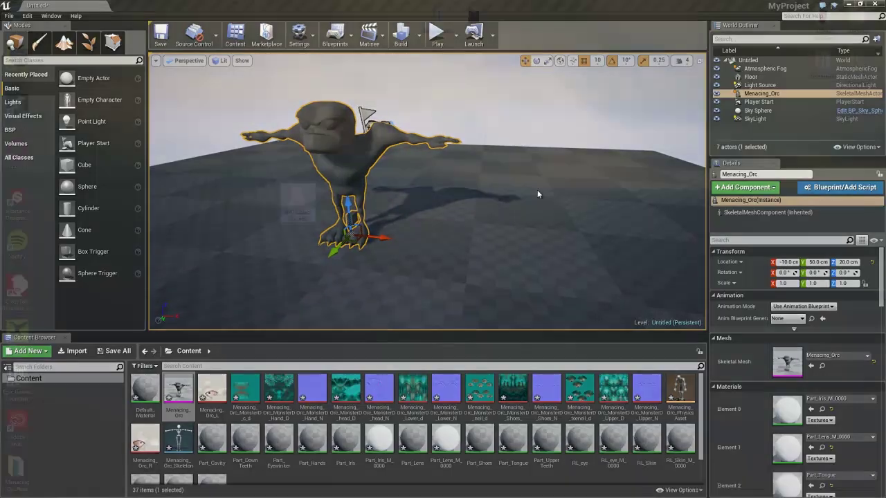
{"action": "key", "text": "super+d"}
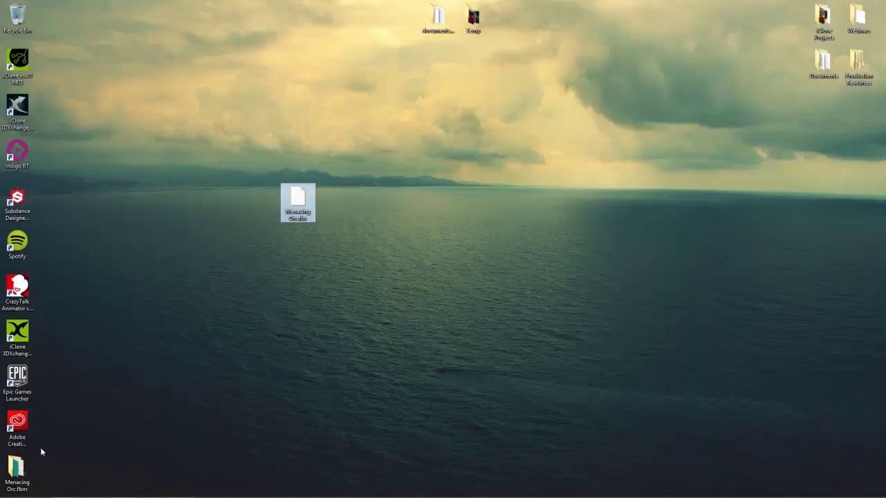
Move Menacing Orc.fbm beside Menacing Orc.fbx and open it to check the textures
{"action": "mouse_move", "coordinate": [27, 461]}
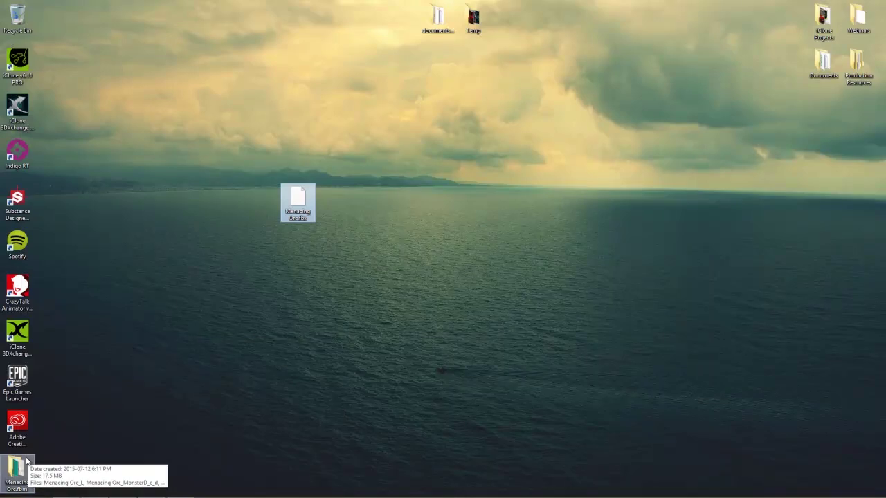
{"action": "left_click_drag", "start_coordinate": [28, 462], "coordinate": [301, 240]}
{"action": "double_click", "coordinate": [301, 240]}
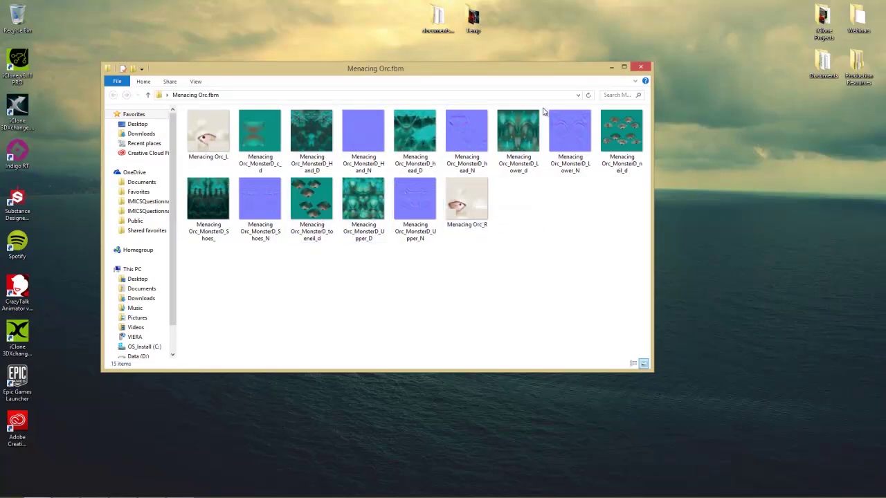
{"action": "left_click", "coordinate": [641, 66]}
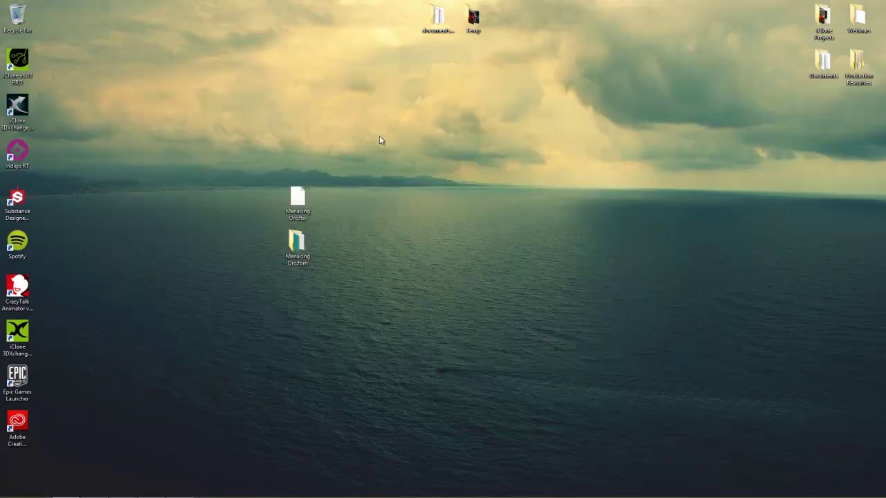
Select the Menacing Orc.fbm folder and switch back to Unreal Editor
{"action": "left_click", "coordinate": [308, 253]}
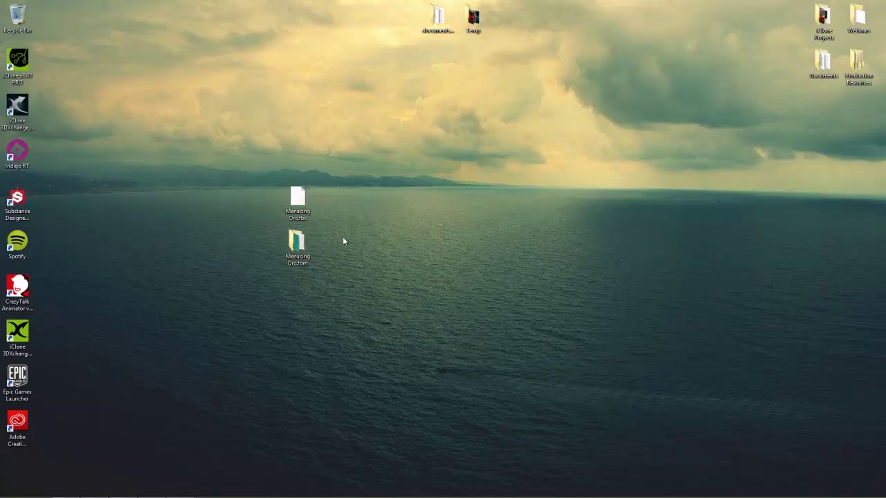
{"action": "key", "text": "alt+Tab"}
{"action": "key", "text": "alt+Tab"}
{"action": "key", "text": "alt+Tab"}
{"action": "key", "text": "alt+Tab"}
{"action": "key", "text": "alt+Tab"}
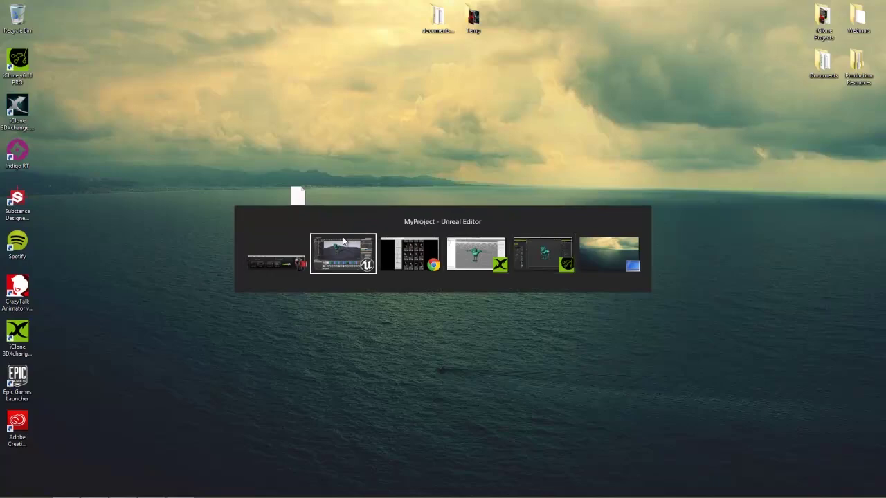
{"action": "left_click", "coordinate": [344, 244]}
Add a point light above the textured orc, then switch to Chrome
{"action": "left_click_drag", "start_coordinate": [413, 202], "coordinate": [270, 156], "text": "alt"}
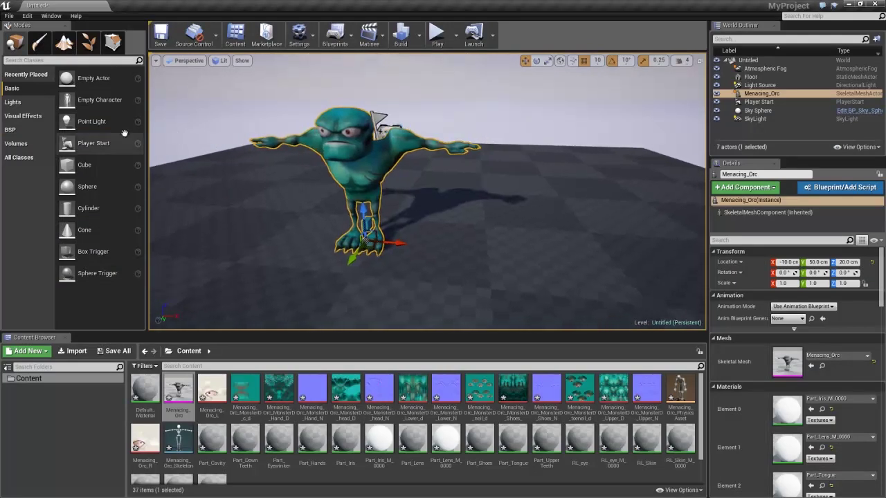
{"action": "left_click_drag", "start_coordinate": [155, 155], "coordinate": [332, 215], "text": "alt"}
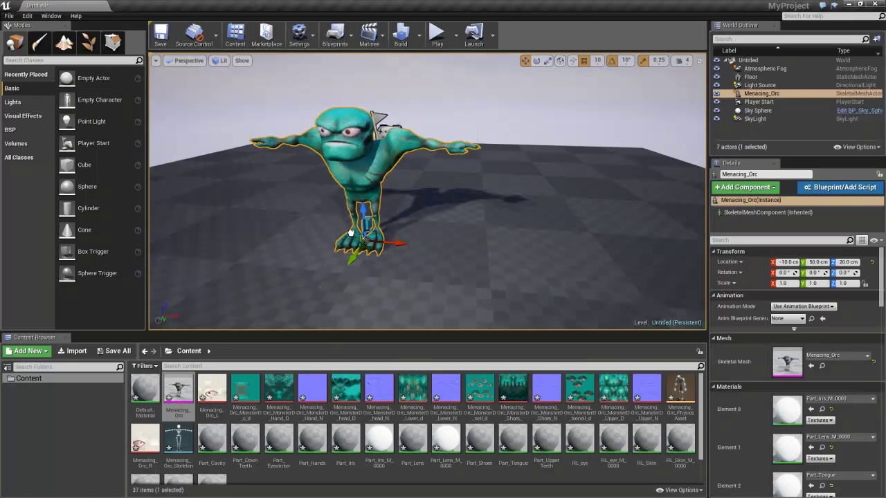
{"action": "left_click_drag", "start_coordinate": [314, 240], "coordinate": [305, 240]}
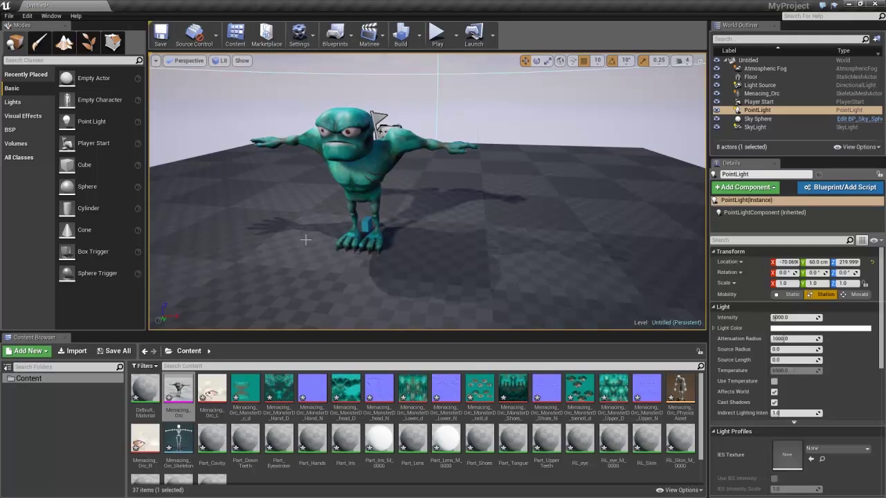
{"action": "key", "text": "alt+Tab"}
{"action": "key", "text": "alt+Tab"}
{"action": "key", "text": "alt+Tab"}
{"action": "key", "text": "alt+Tab"}
{"action": "key", "text": "alt+Tab"}
{"action": "key", "text": "alt+Tab"}
{"action": "key", "text": "alt+Tab"}
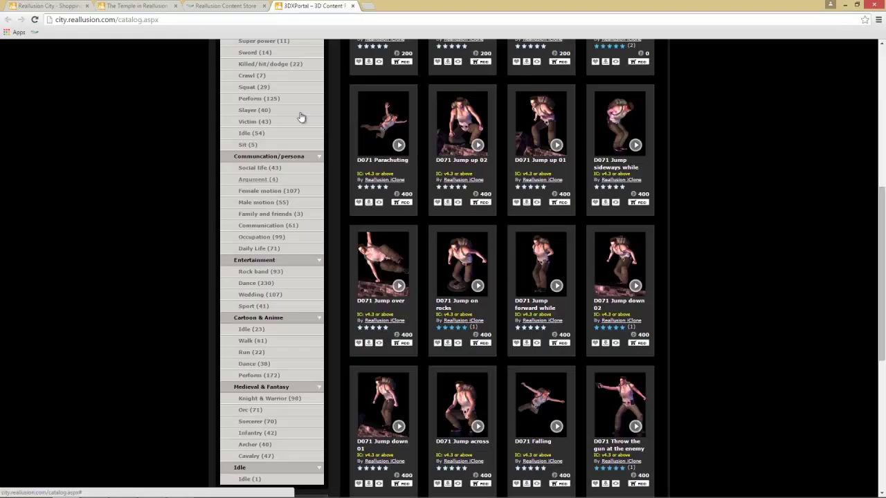
Go to the iClone 3D Content section of the Reallusion Marketplace
{"action": "left_click", "coordinate": [236, 6]}
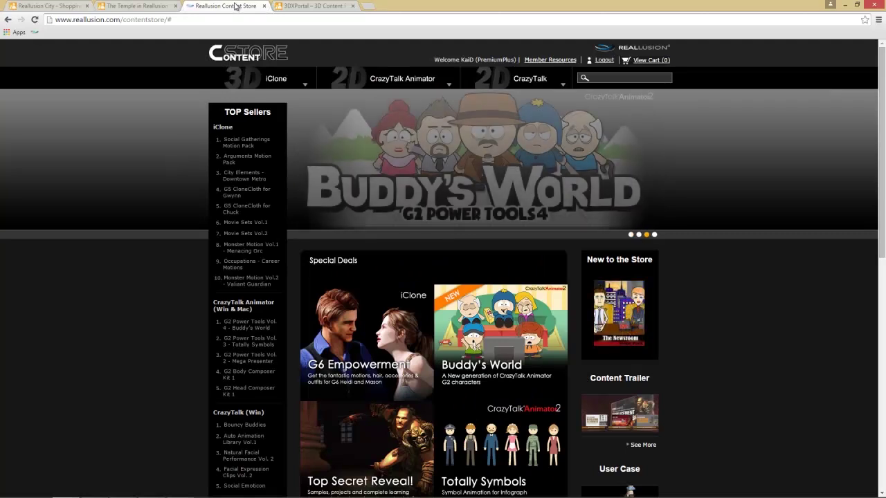
{"action": "left_click", "coordinate": [142, 6]}
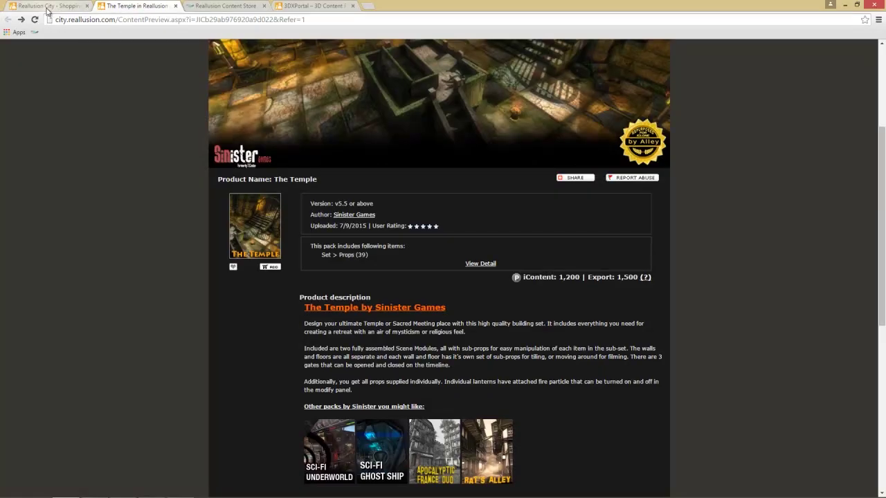
{"action": "left_click", "coordinate": [48, 6]}
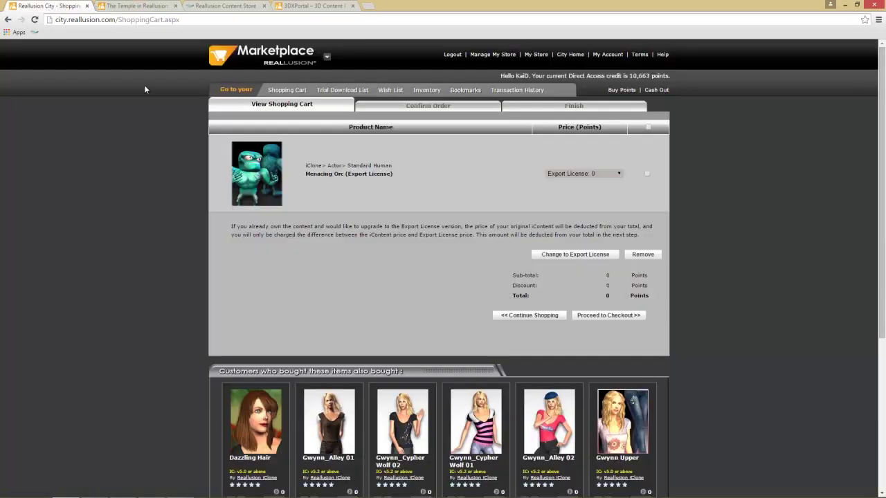
{"action": "left_click", "coordinate": [326, 58]}
{"action": "left_click", "coordinate": [289, 62]}
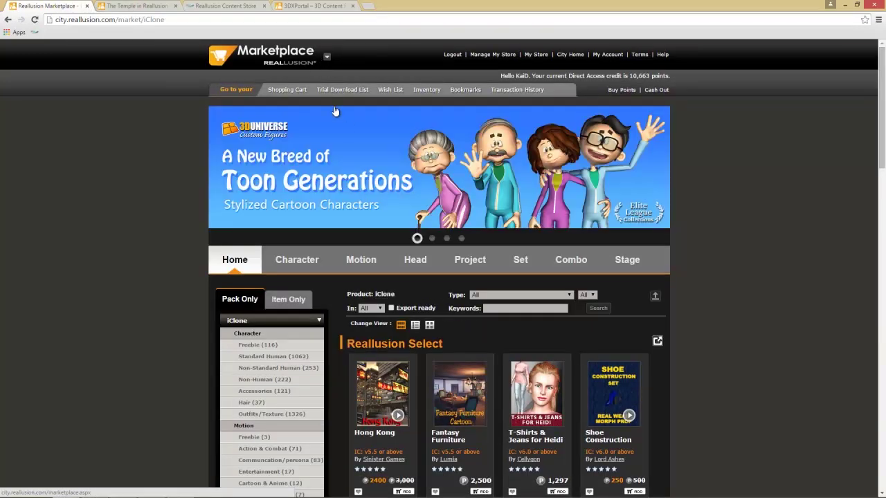
Browse the iClone product listing, then return to the Reallusion Content Store tab
{"action": "scroll", "coordinate": [793, 291], "scroll_direction": "down", "scroll_amount": 2}
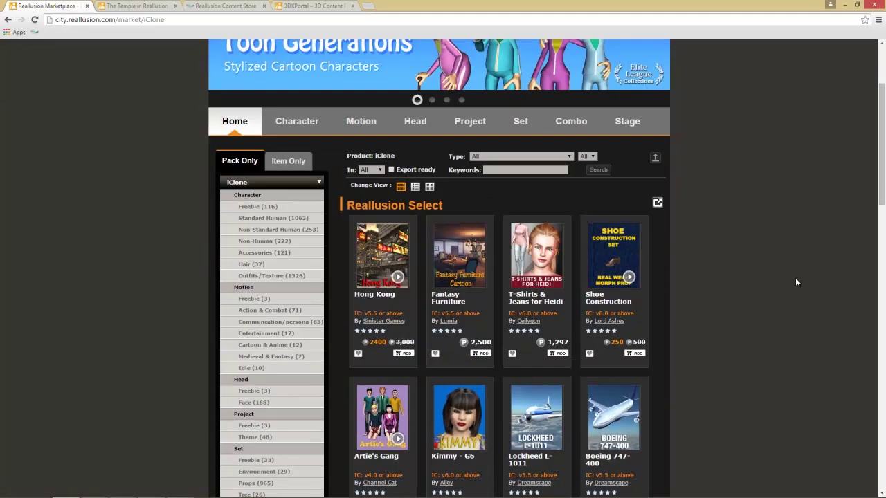
{"action": "scroll", "coordinate": [791, 277], "scroll_direction": "down", "scroll_amount": 2}
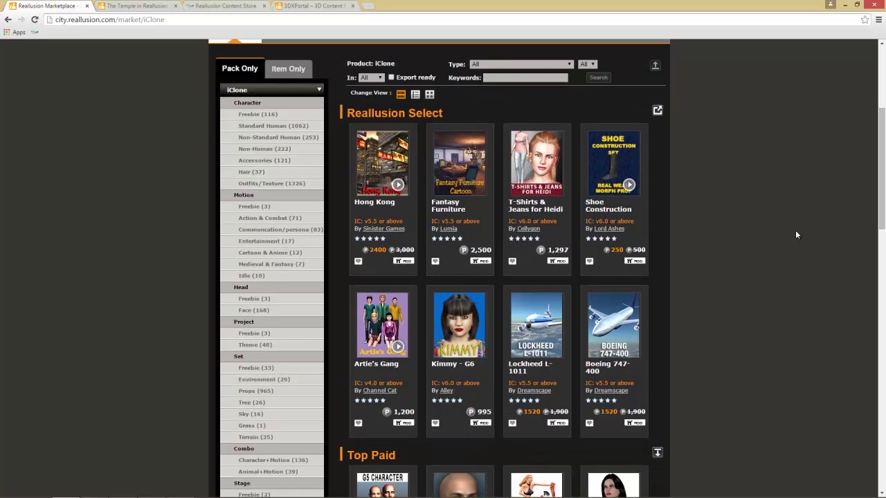
{"action": "scroll", "coordinate": [795, 232], "scroll_direction": "down", "scroll_amount": 4}
{"action": "scroll", "coordinate": [795, 232], "scroll_direction": "up", "scroll_amount": 3}
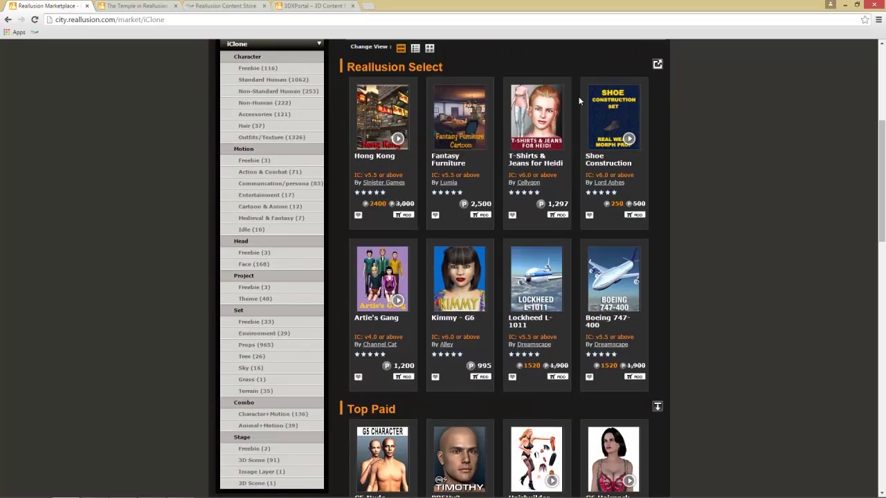
{"action": "left_click", "coordinate": [223, 6]}
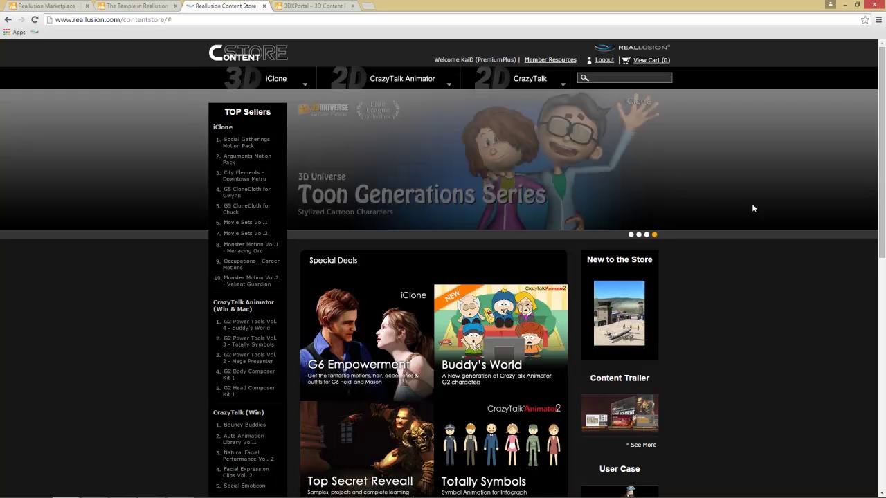
{"action": "left_click", "coordinate": [62, 5]}
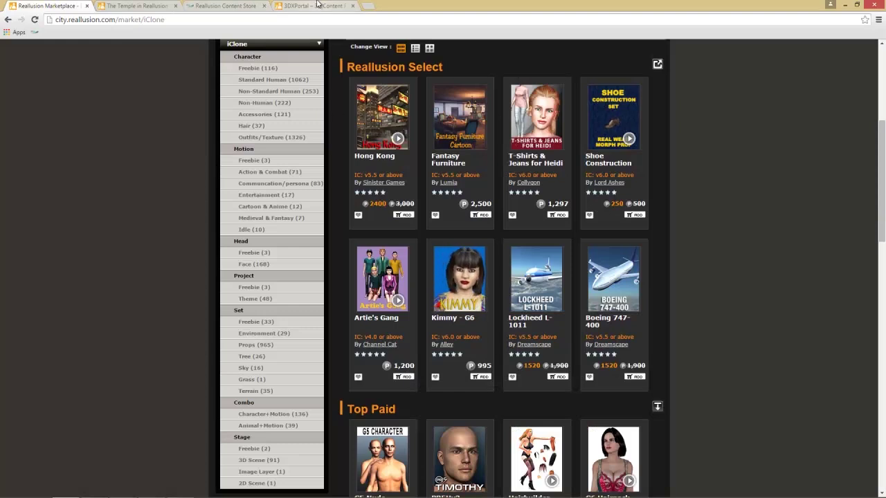
{"action": "left_click", "coordinate": [222, 6]}
{"action": "mouse_move", "coordinate": [470, 90]}
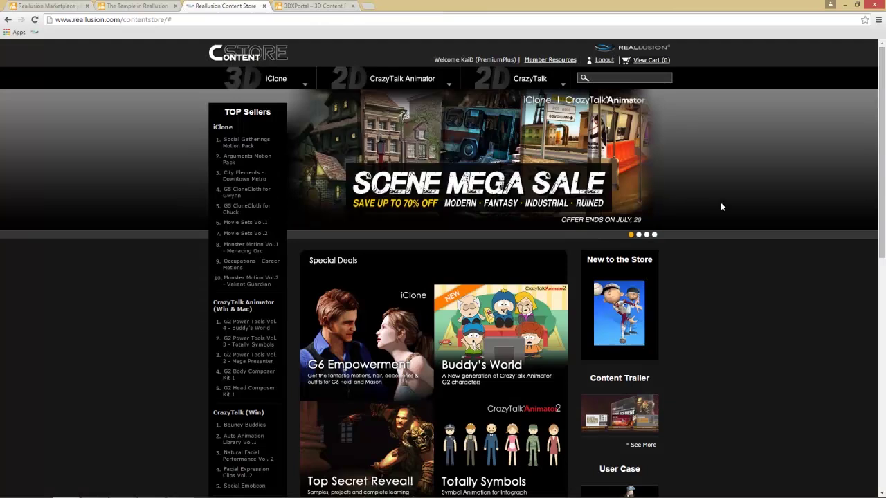
Open the Featured Developer promotions and browse the Dexsoft Games bundles
{"action": "scroll", "coordinate": [728, 206], "scroll_direction": "down", "scroll_amount": 4}
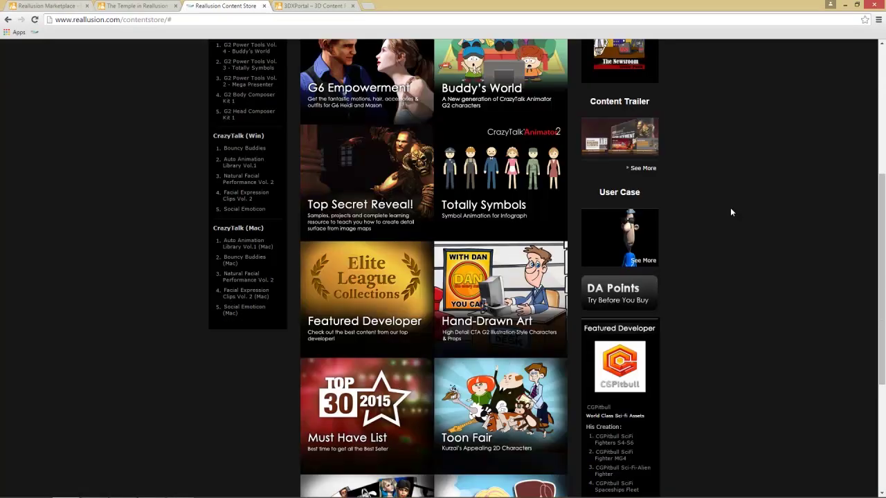
{"action": "left_click", "coordinate": [356, 283]}
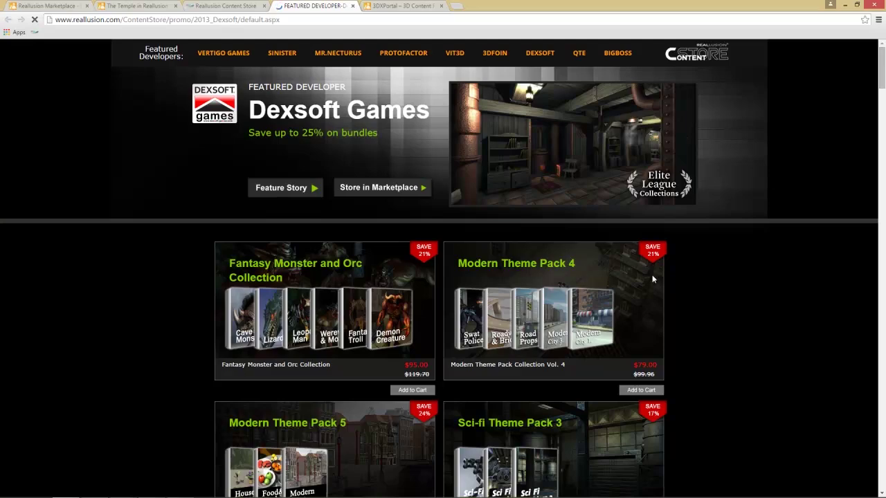
{"action": "scroll", "coordinate": [709, 261], "scroll_direction": "down", "scroll_amount": 10}
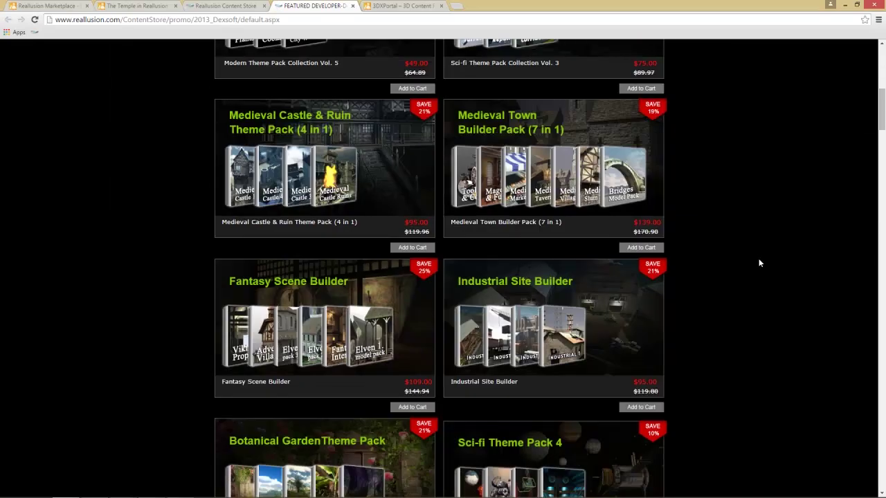
{"action": "scroll", "coordinate": [759, 263], "scroll_direction": "down", "scroll_amount": 2}
{"action": "scroll", "coordinate": [759, 263], "scroll_direction": "up", "scroll_amount": 12}
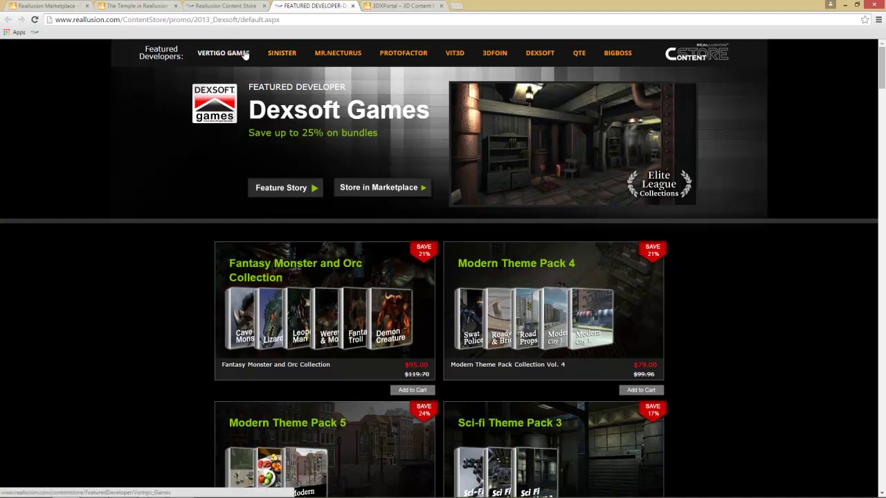
Browse the Vertigo Games combo packs, then switch back to Unreal Editor
{"action": "left_click", "coordinate": [265, 59]}
{"action": "left_click", "coordinate": [228, 54]}
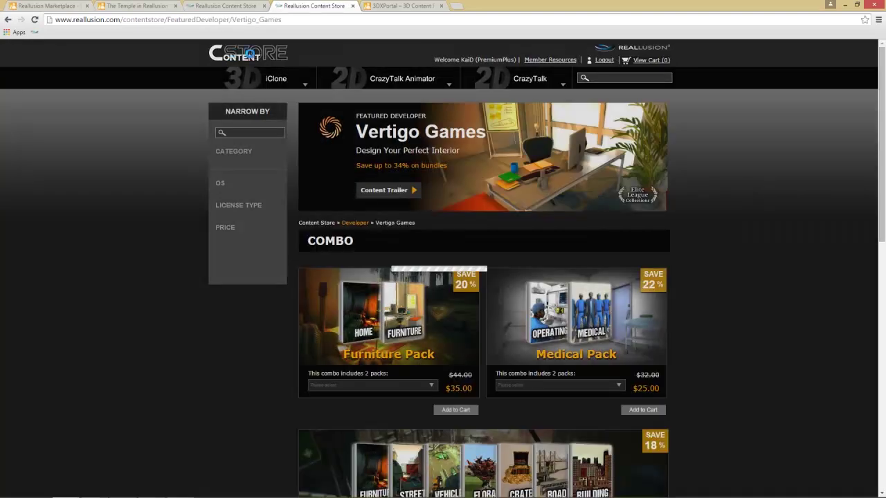
{"action": "scroll", "coordinate": [720, 205], "scroll_direction": "down", "scroll_amount": 4}
{"action": "scroll", "coordinate": [724, 202], "scroll_direction": "down", "scroll_amount": 5}
{"action": "scroll", "coordinate": [720, 202], "scroll_direction": "up", "scroll_amount": 9}
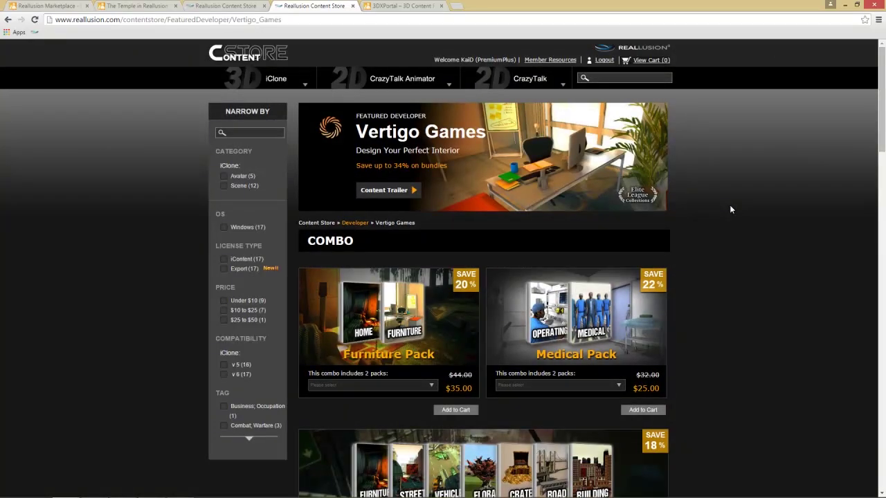
{"action": "scroll", "coordinate": [730, 209], "scroll_direction": "down", "scroll_amount": 1}
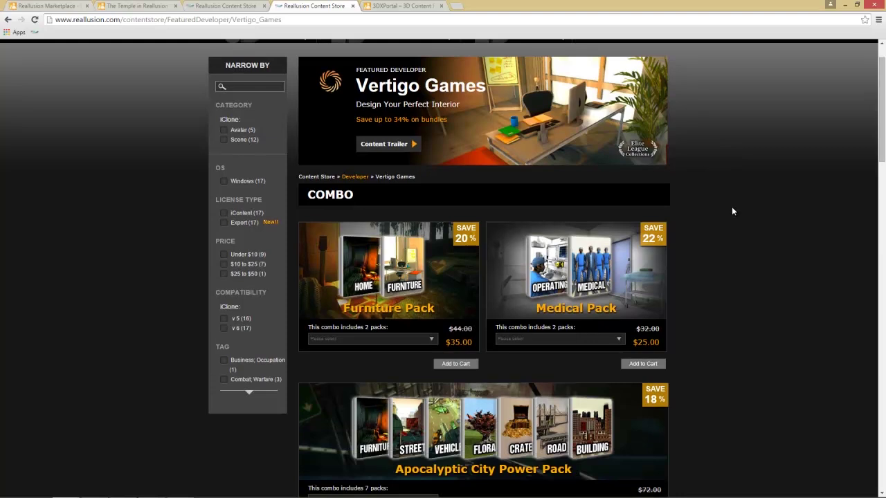
{"action": "key", "text": "alt+Tab"}
{"action": "key", "text": "Tab"}
{"action": "key", "text": "Tab"}
{"action": "key", "text": "Tab"}
{"action": "key", "text": "Tab"}
{"action": "key", "text": "Tab"}
{"action": "key", "text": "Tab"}
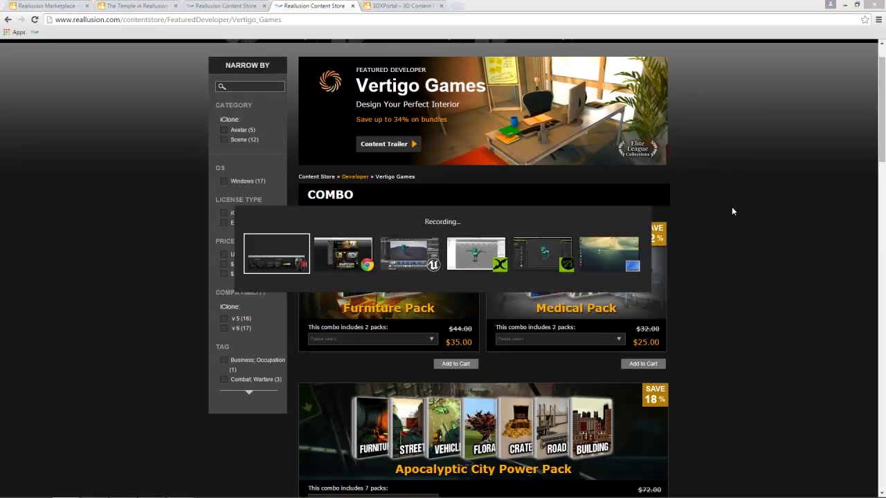